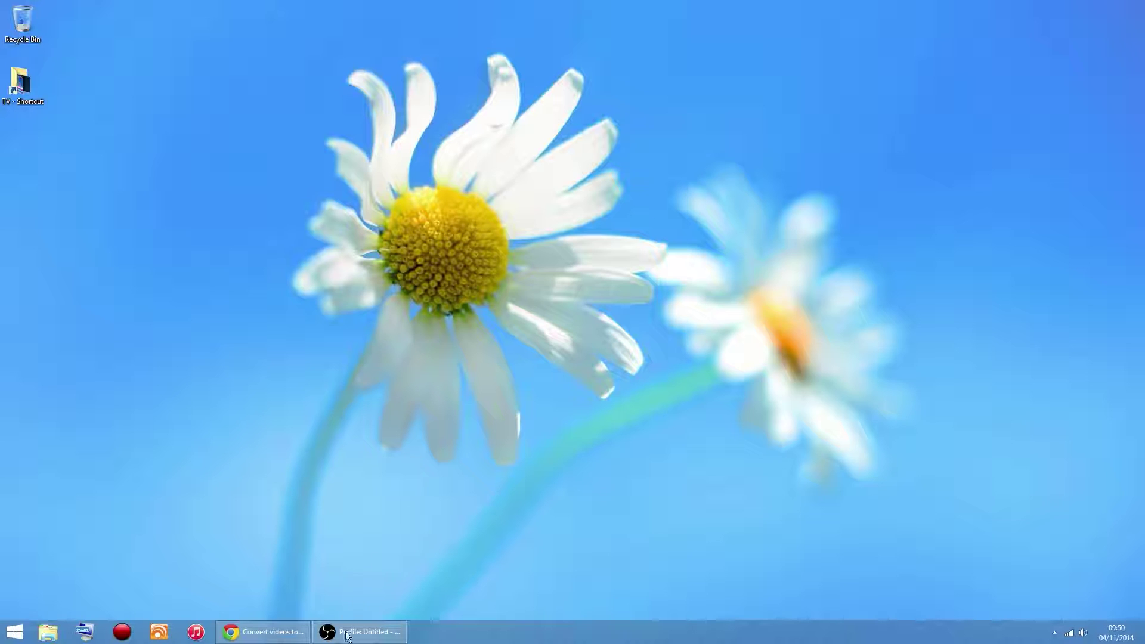
# - Review the instructions in the "Convert videos to 60fps" guide open in Chrome, including Steps 1 to 5
pyautogui.click(269, 633)
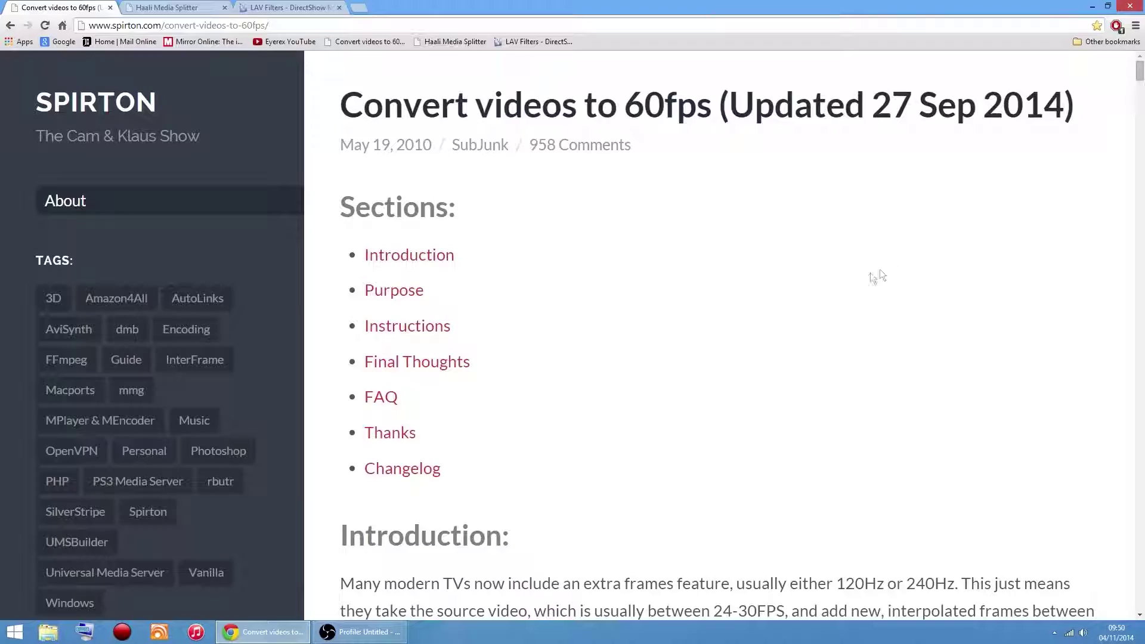
pyautogui.scroll(-10, 871, 276)
pyautogui.scroll(-6, 870, 274)
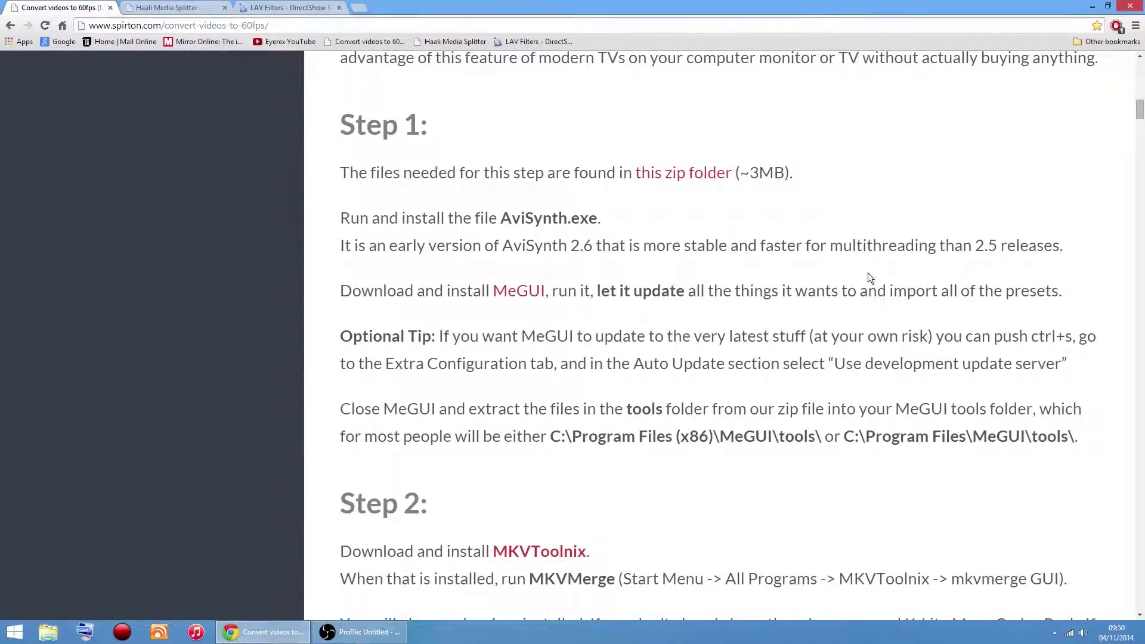
pyautogui.scroll(-20, 853, 269)
pyautogui.scroll(-18, 889, 268)
pyautogui.scroll(9, 889, 268)
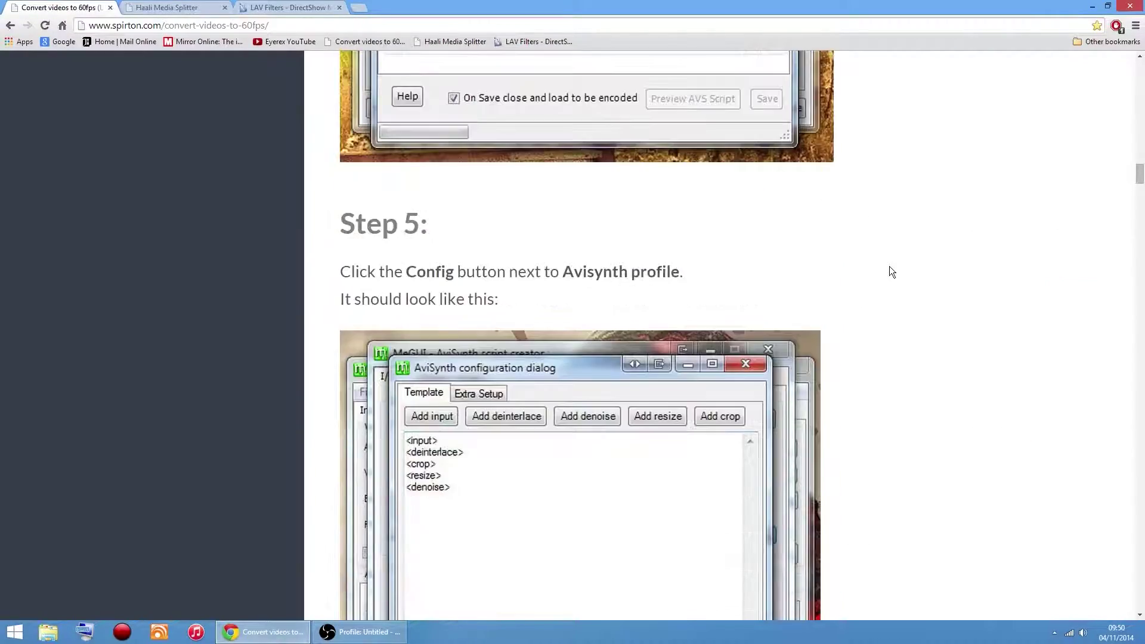
pyautogui.scroll(20, 889, 272)
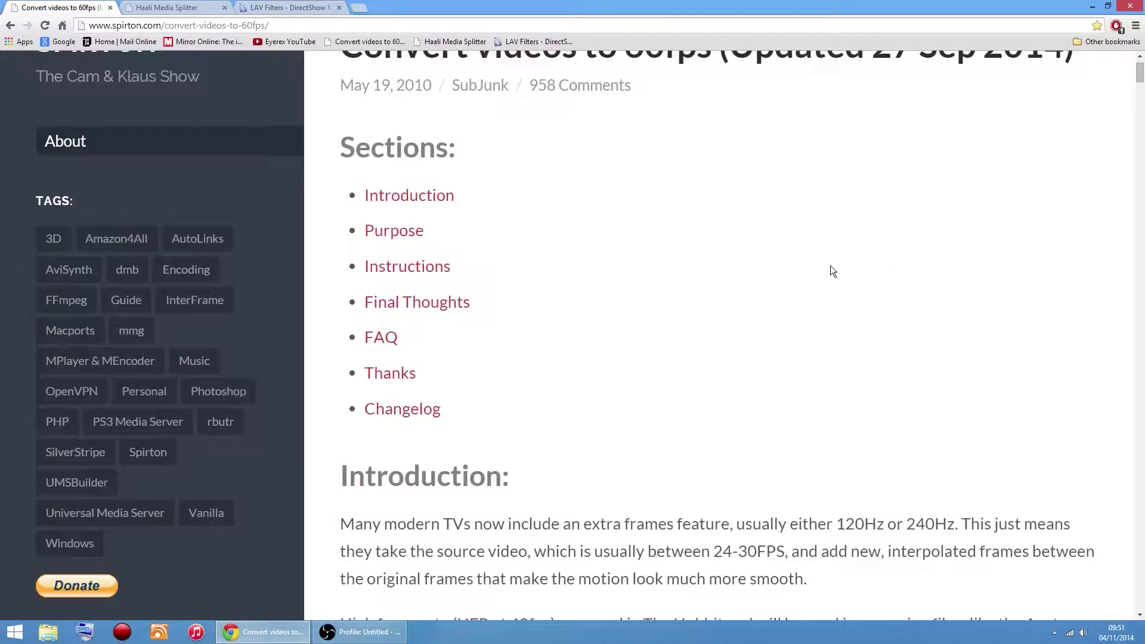
pyautogui.click(1093, 9)
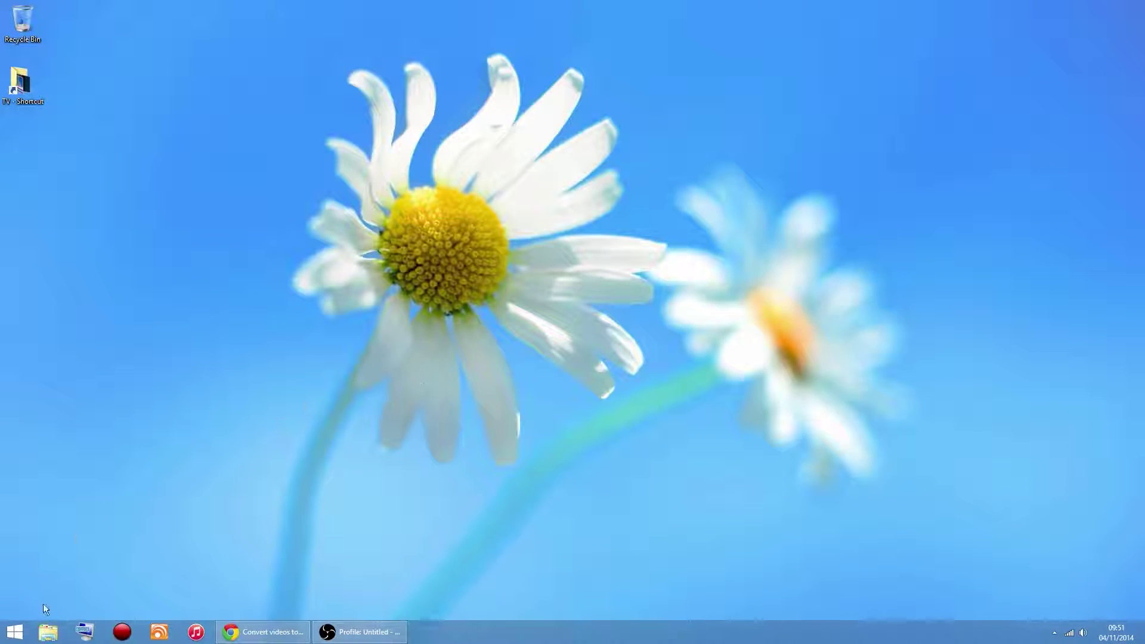
# - In File Explorer, open the inner Files-20140927 folder inside the extracted Files-20140927 folder in Downloads
pyautogui.click(48, 631)
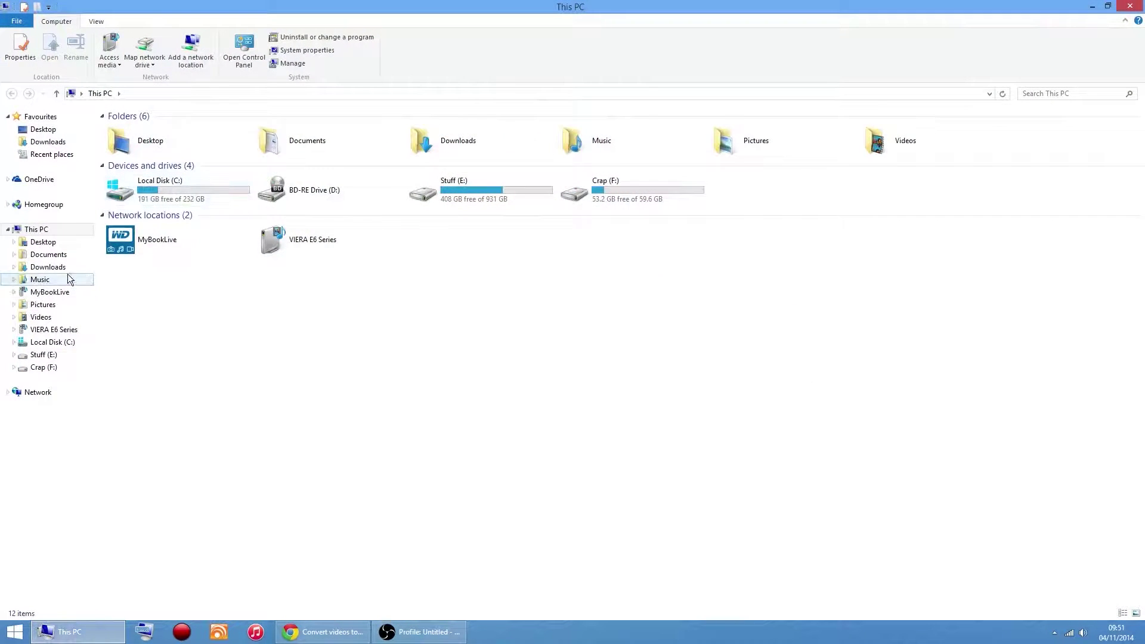
pyautogui.click(57, 267)
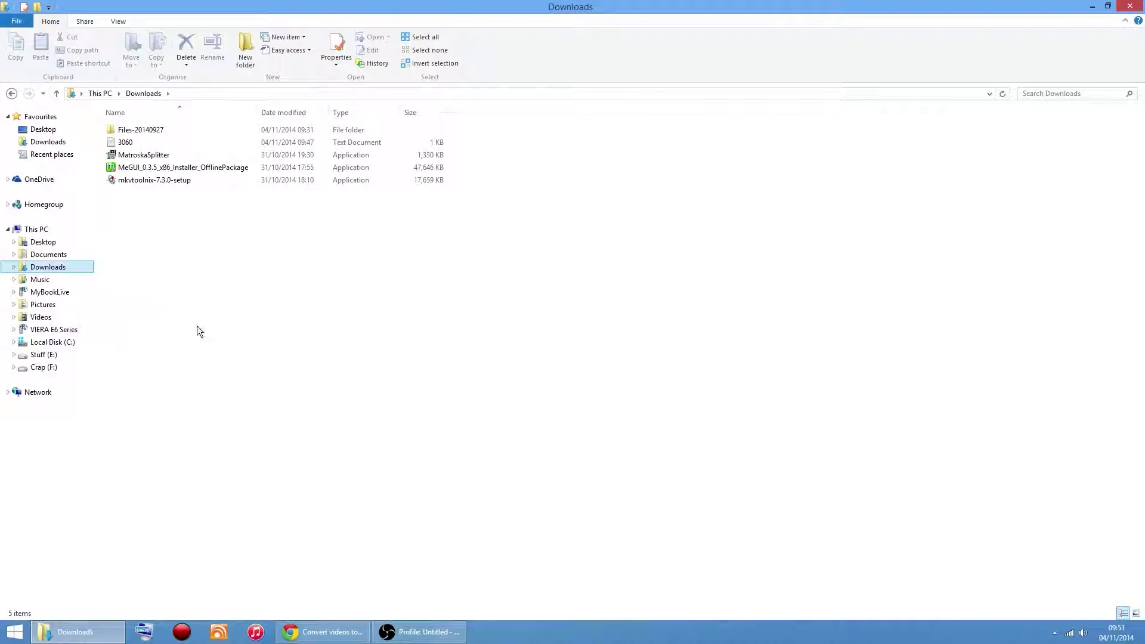
pyautogui.click(136, 131)
pyautogui.doubleClick(147, 133)
pyautogui.doubleClick(123, 135)
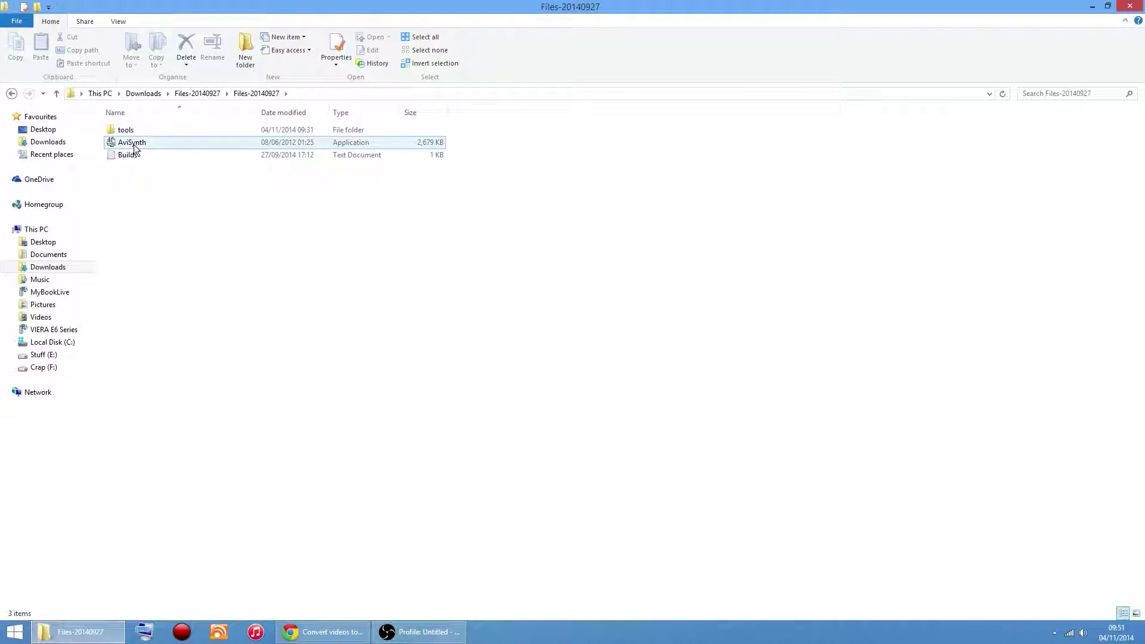
# - Install AviSynth 2.6.0 MT from its setup file, accepting the licence and the default destination folder
pyautogui.doubleClick(134, 148)
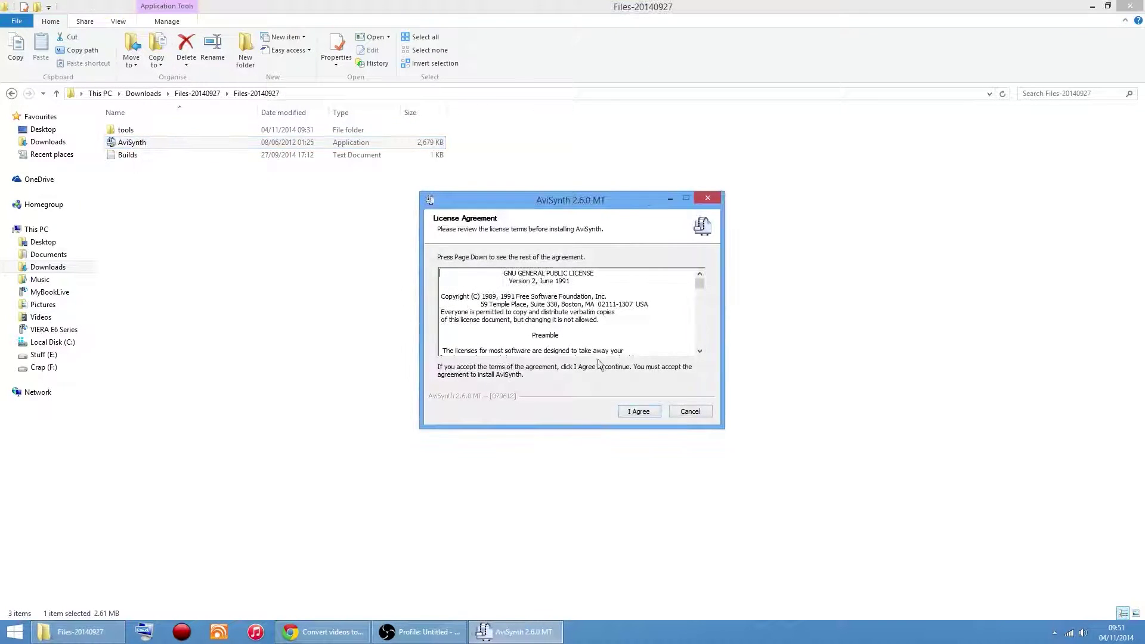
pyautogui.click(643, 411)
pyautogui.click(643, 410)
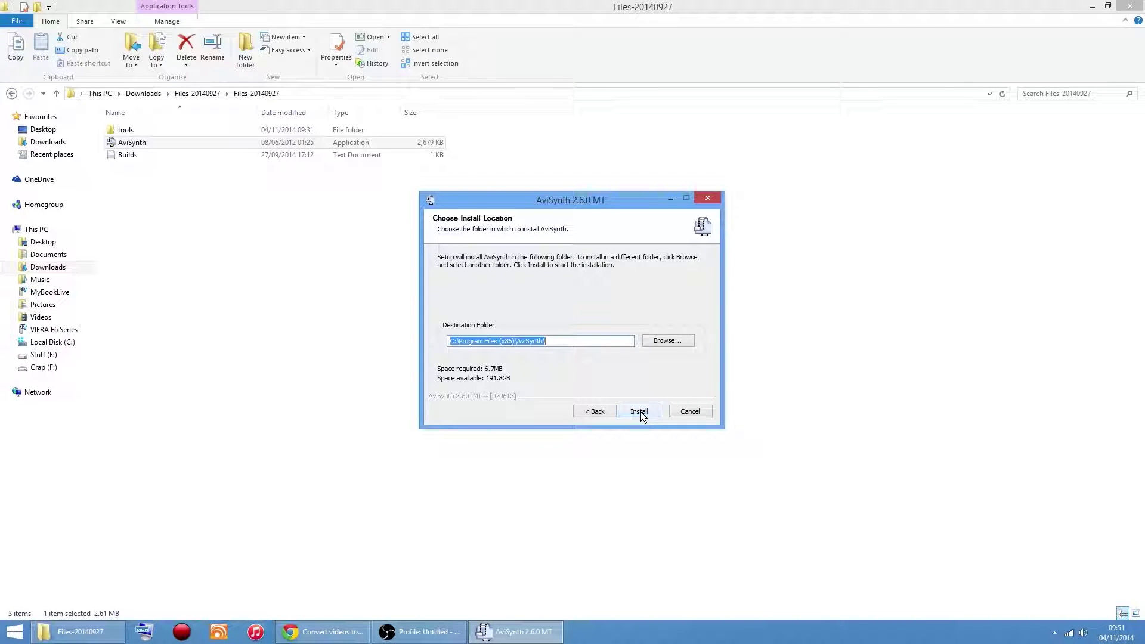
pyautogui.click(639, 412)
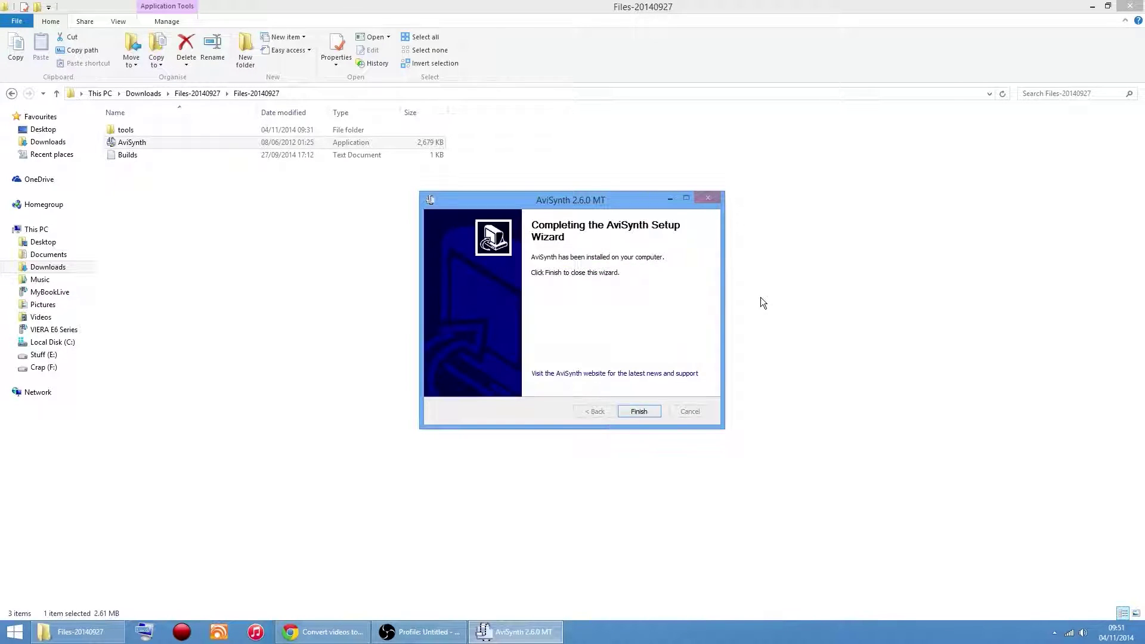
pyautogui.click(638, 411)
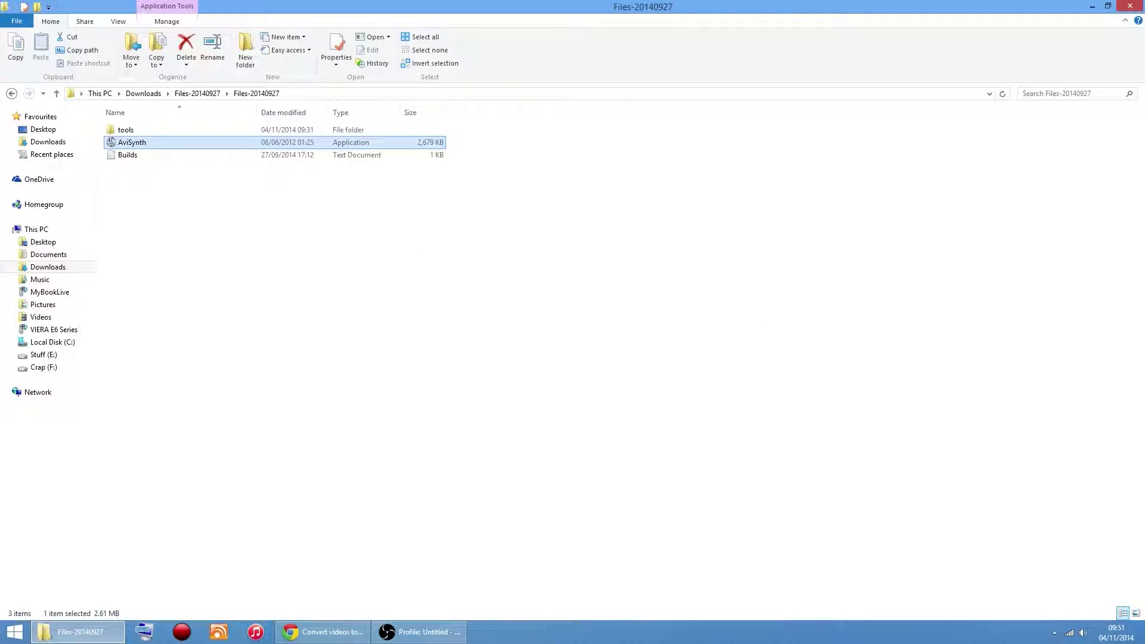
# - Return to the Downloads folder and install Haali Media Splitter from MatroskaSplitter with the default installation and Start menu folders
pyautogui.click(11, 94)
pyautogui.click(12, 94)
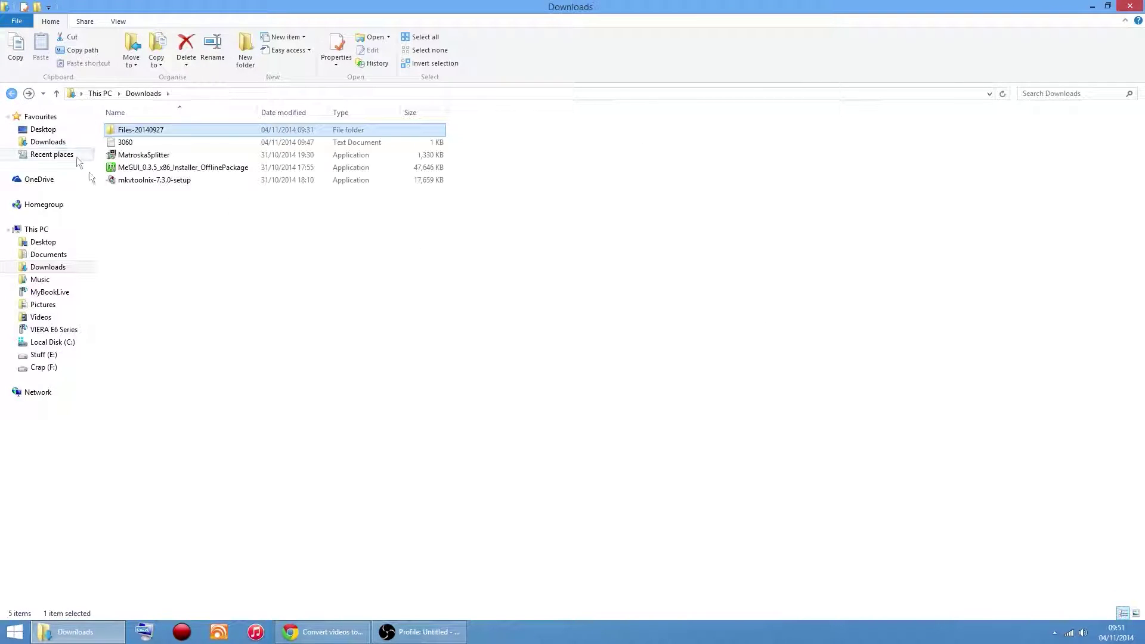
pyautogui.doubleClick(143, 155)
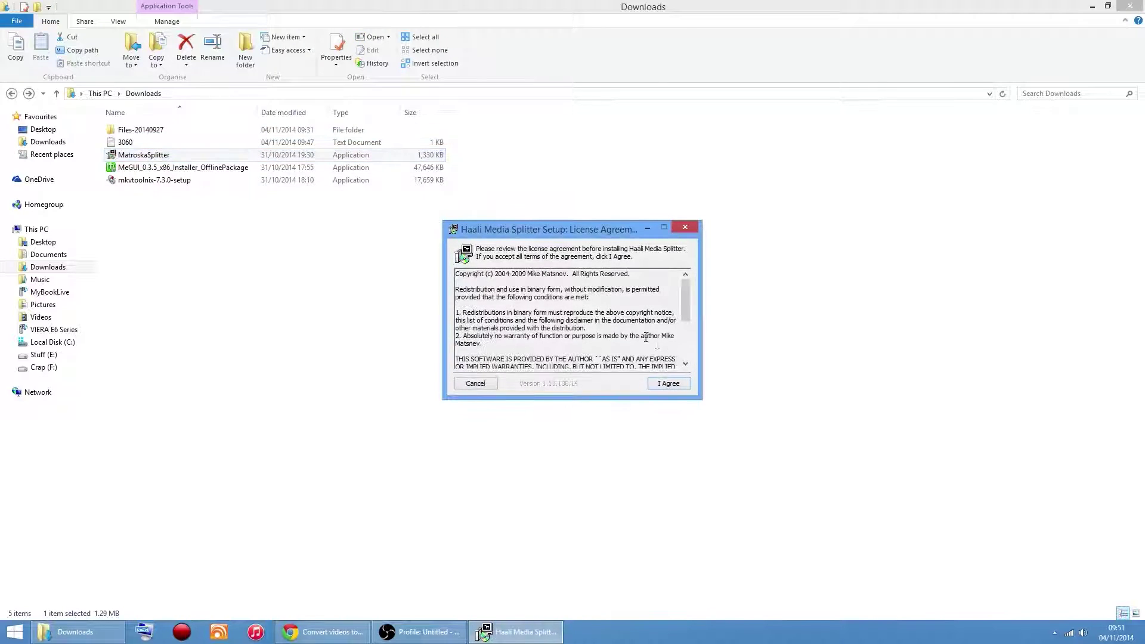
pyautogui.click(662, 383)
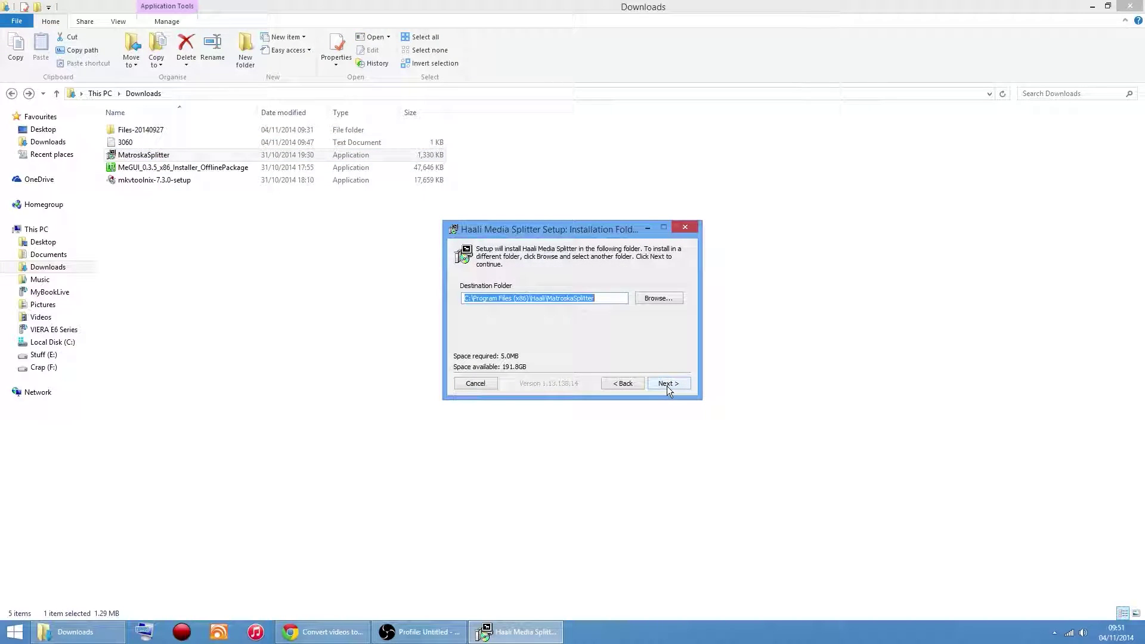
pyautogui.click(667, 384)
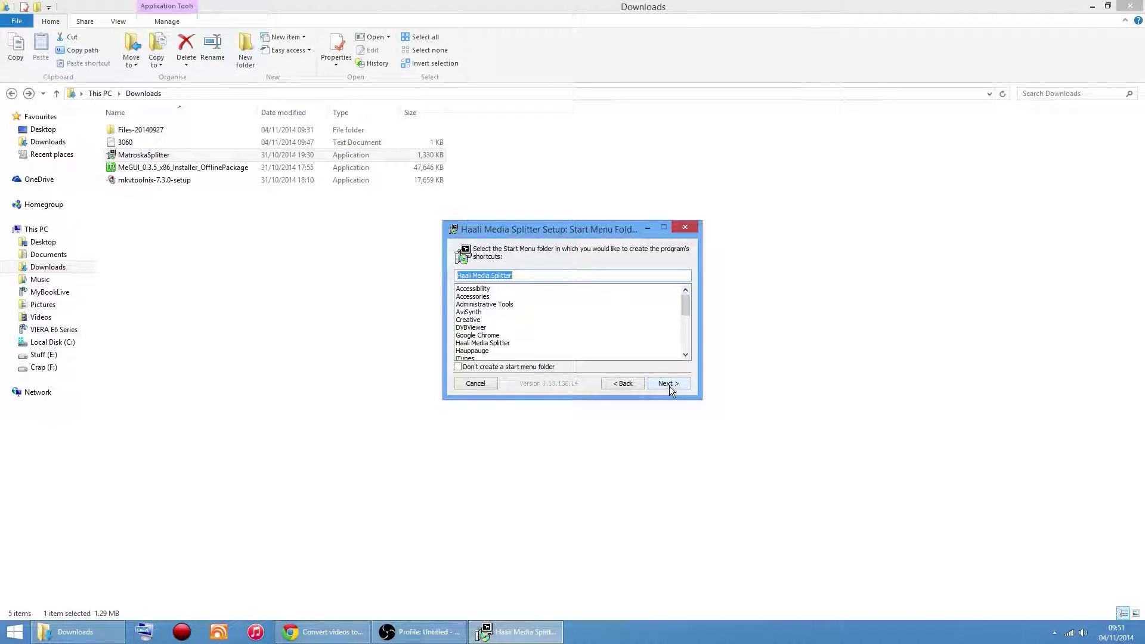
pyautogui.click(668, 383)
pyautogui.click(669, 385)
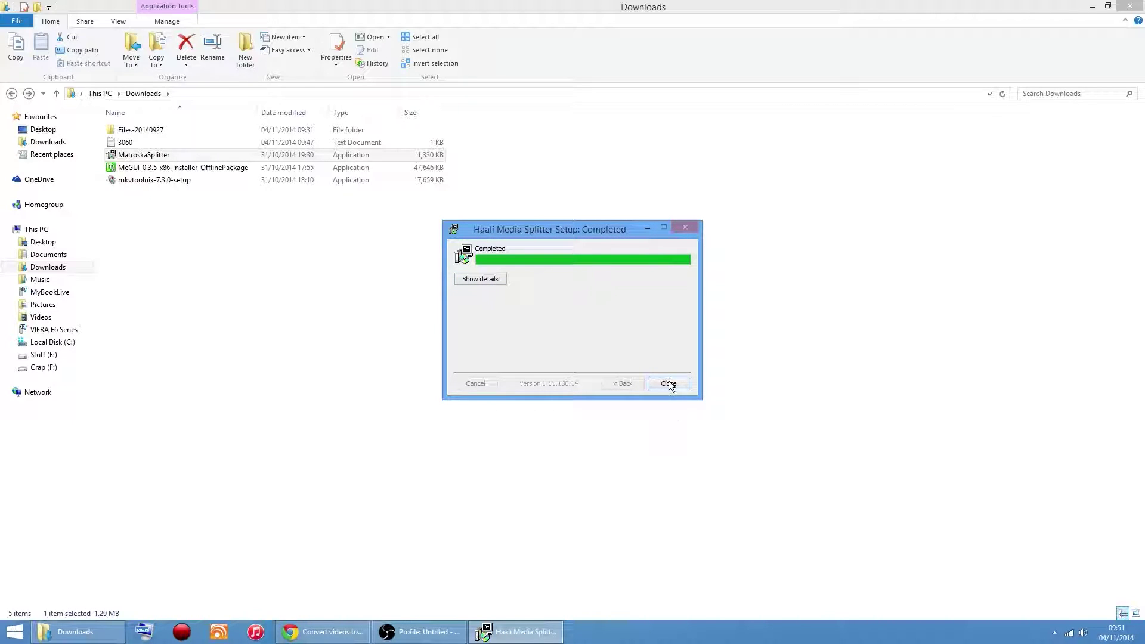
pyautogui.click(669, 383)
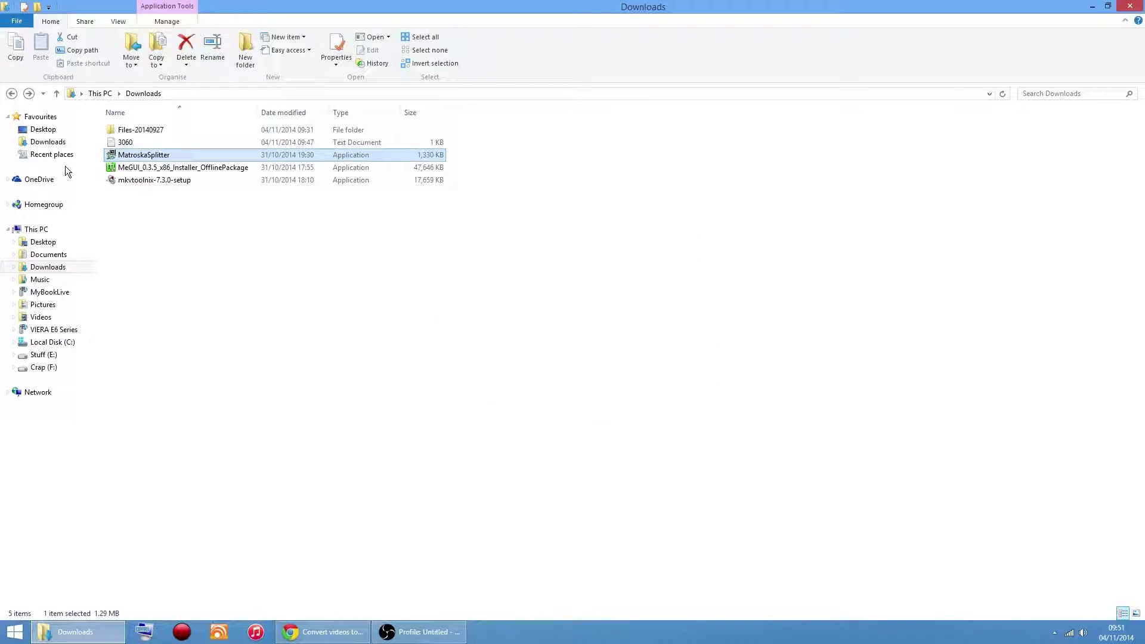
# - Install MeGUI 0.3.5 from the offline package installer in Downloads, keeping the default setup options
pyautogui.doubleClick(146, 169)
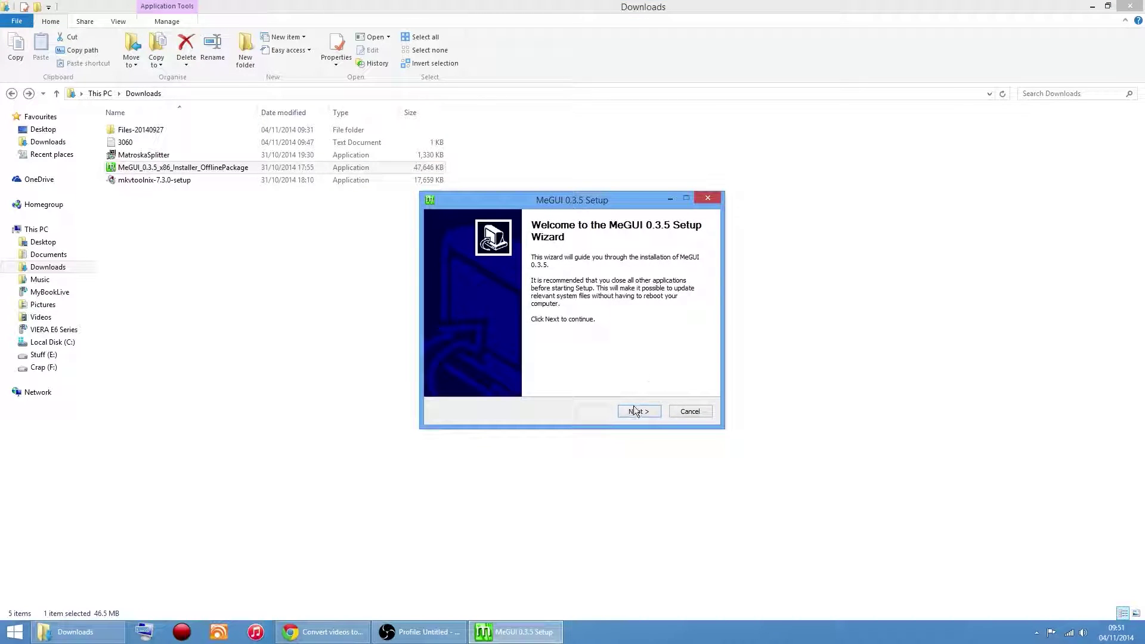
pyautogui.click(635, 410)
pyautogui.click(638, 414)
pyautogui.click(640, 413)
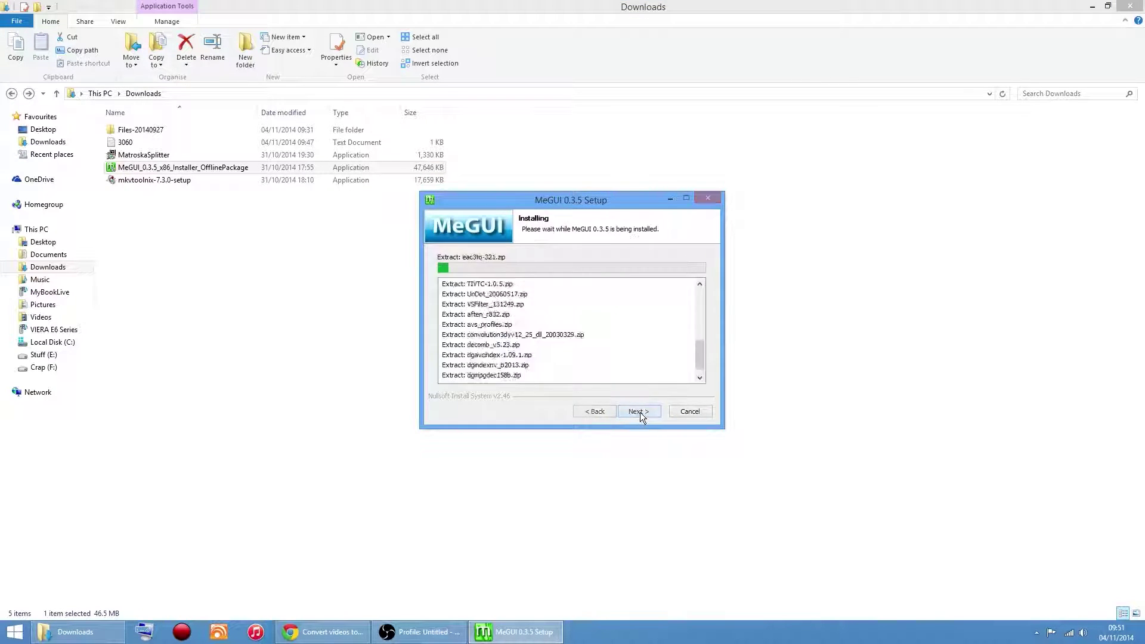
pyautogui.click(639, 412)
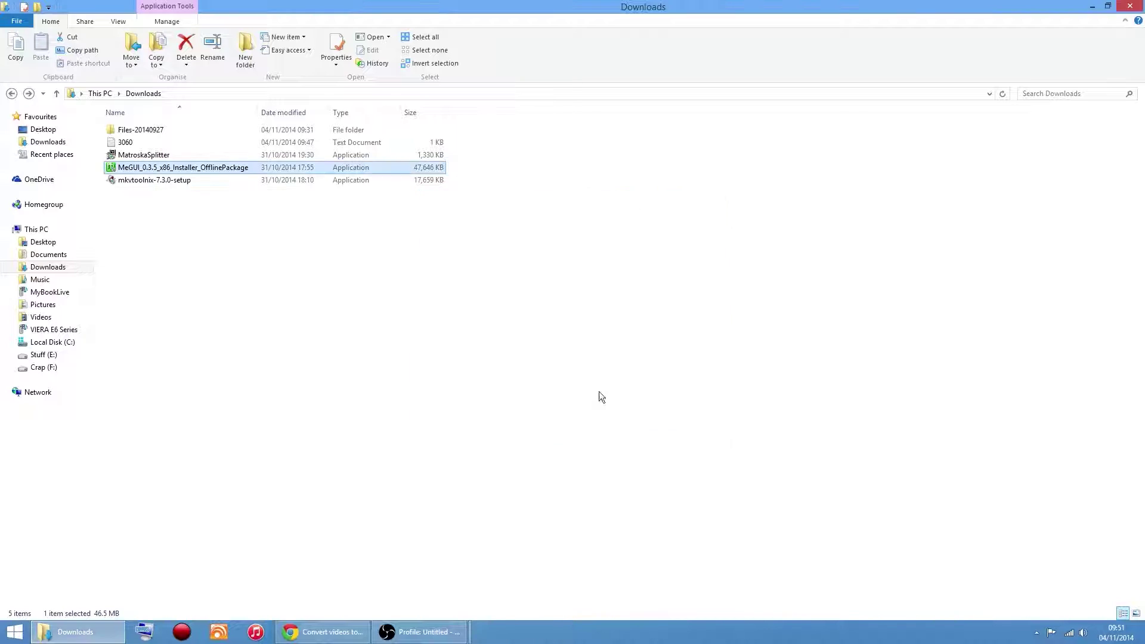
# - Install MKVToolNix 7.3.0 from mkvtoolnix-7.3.0-setup with the default options and no desktop shortcut
pyautogui.doubleClick(127, 180)
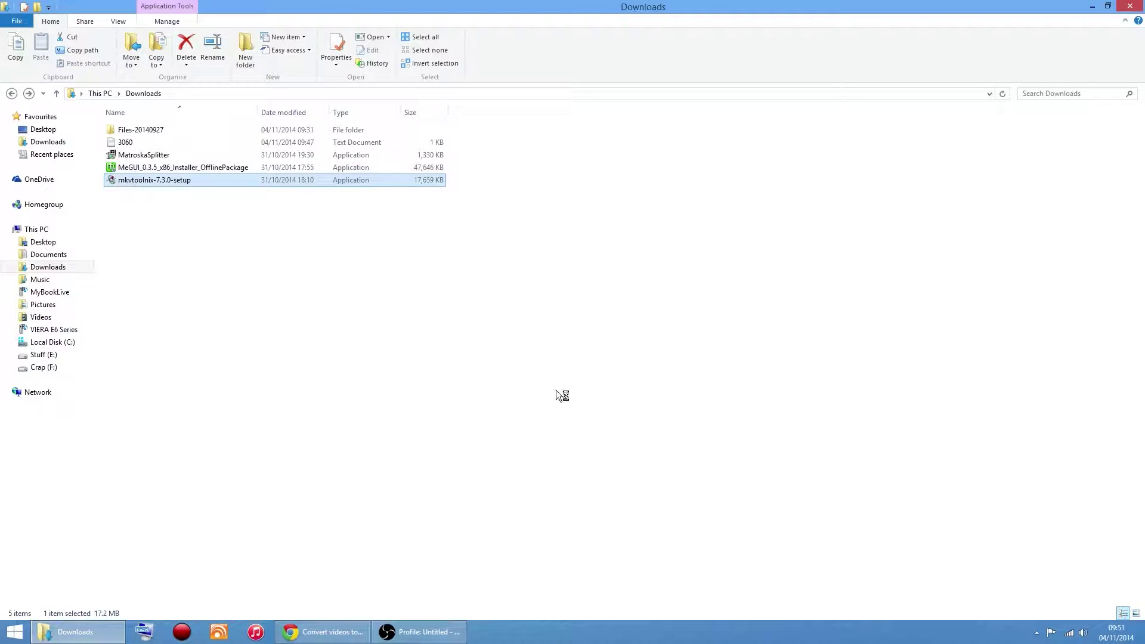
pyautogui.click(591, 343)
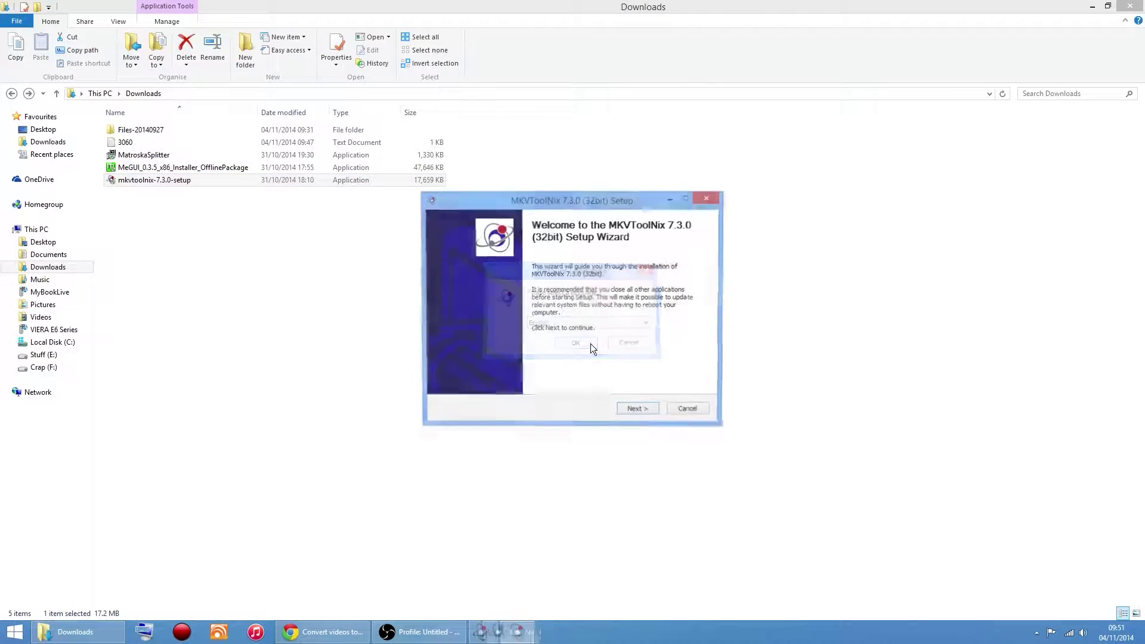
pyautogui.click(638, 412)
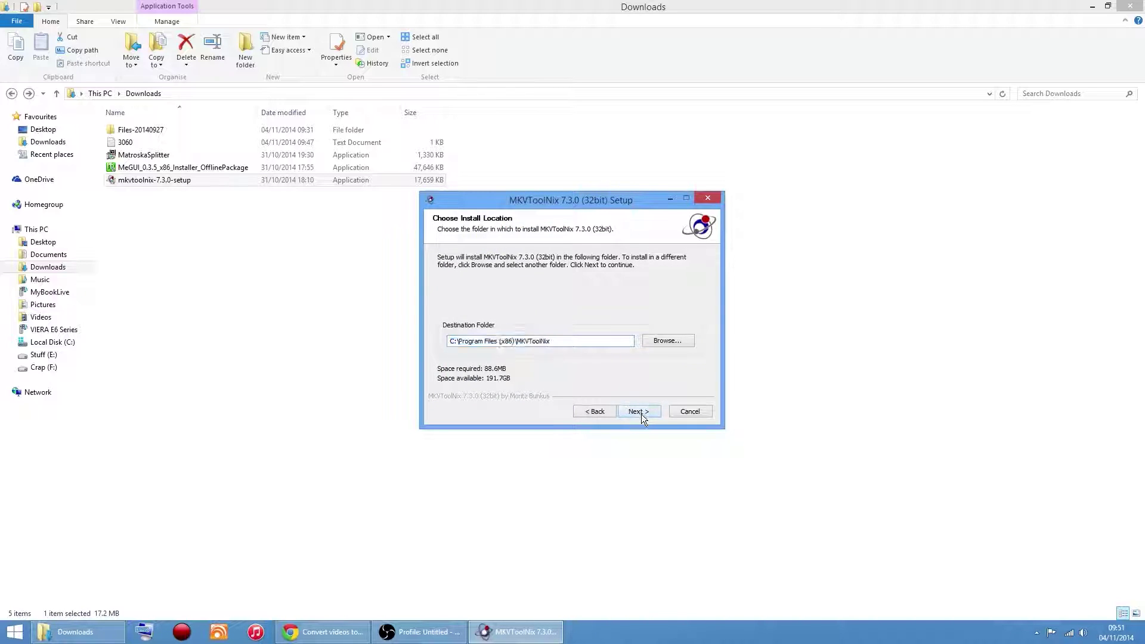
pyautogui.click(638, 411)
pyautogui.click(638, 411)
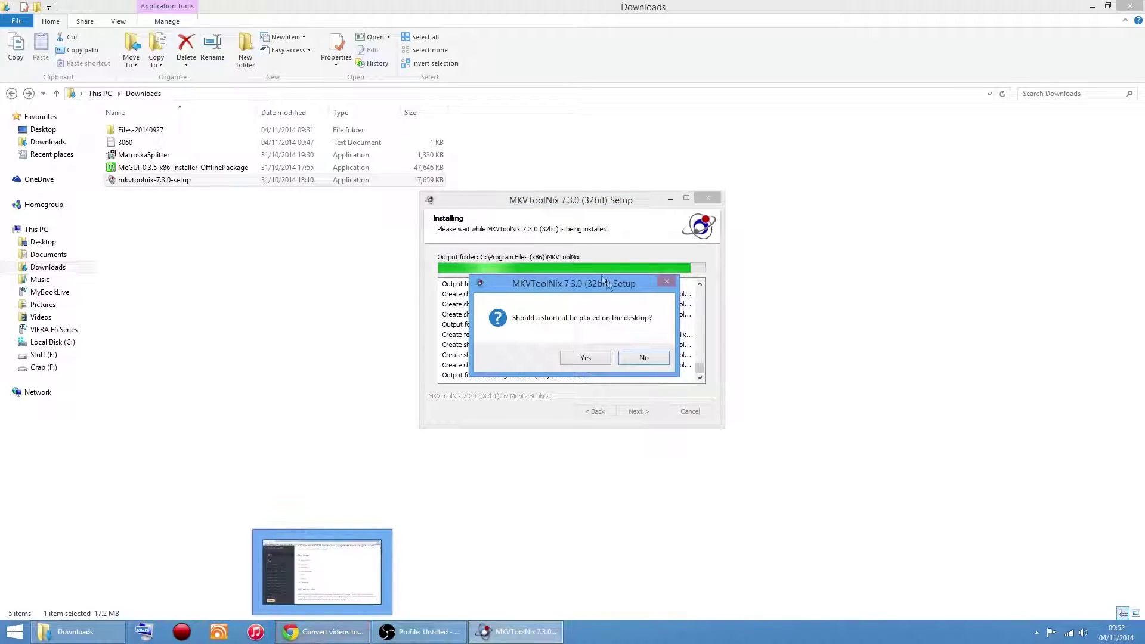
pyautogui.click(643, 358)
pyautogui.click(636, 410)
pyautogui.click(636, 411)
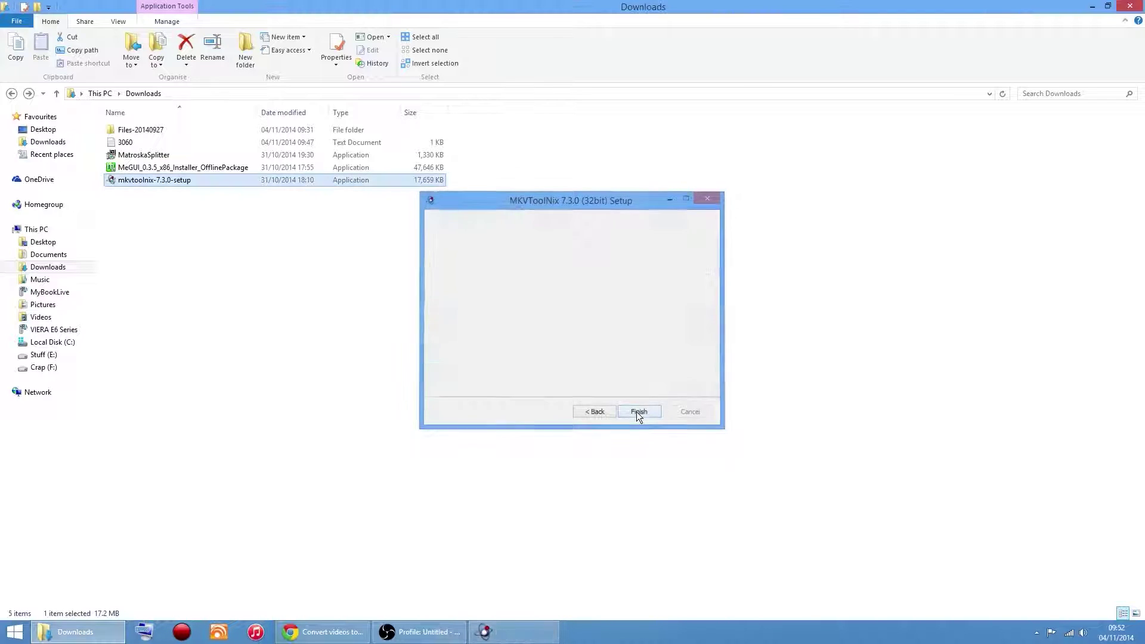
# - Switch to Chrome and check the guide's Step 1 and 2 requirements and the LAV Filters forum thread
pyautogui.click(322, 631)
pyautogui.scroll(-6, 733, 231)
pyautogui.scroll(-12, 823, 256)
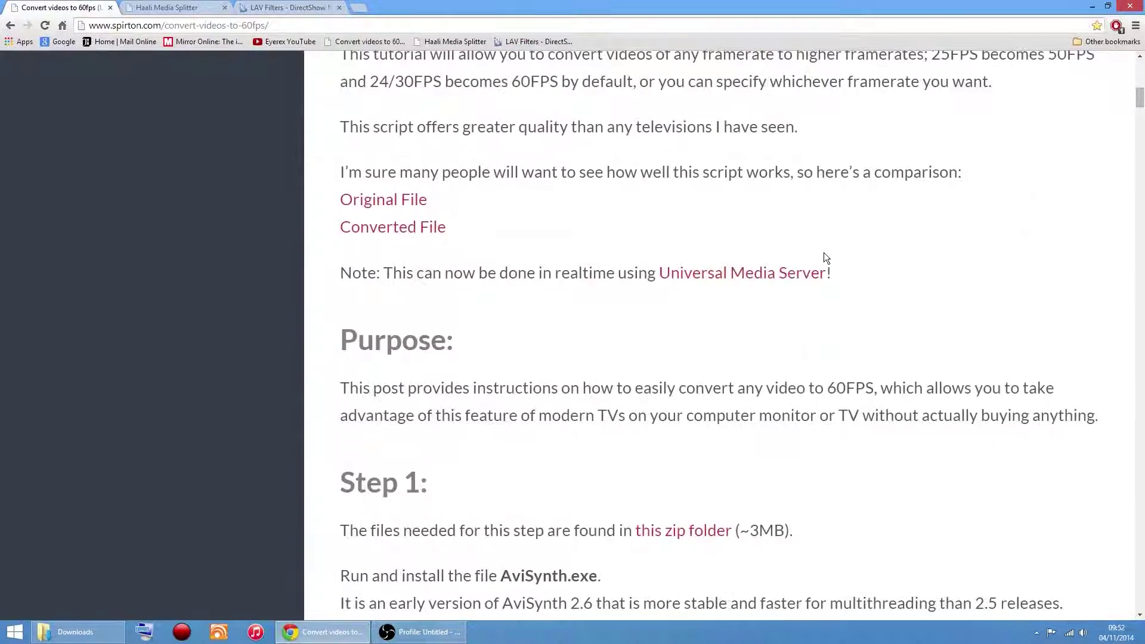
pyautogui.scroll(-3, 849, 266)
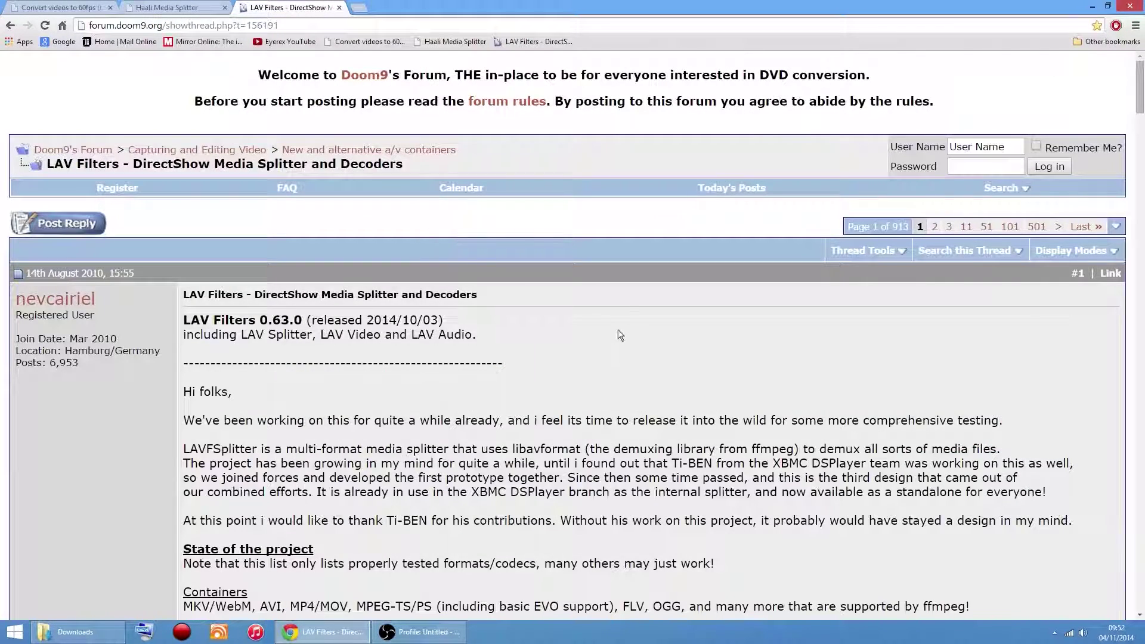
pyautogui.scroll(-3, 603, 341)
pyautogui.scroll(-5, 602, 341)
pyautogui.scroll(8, 535, 346)
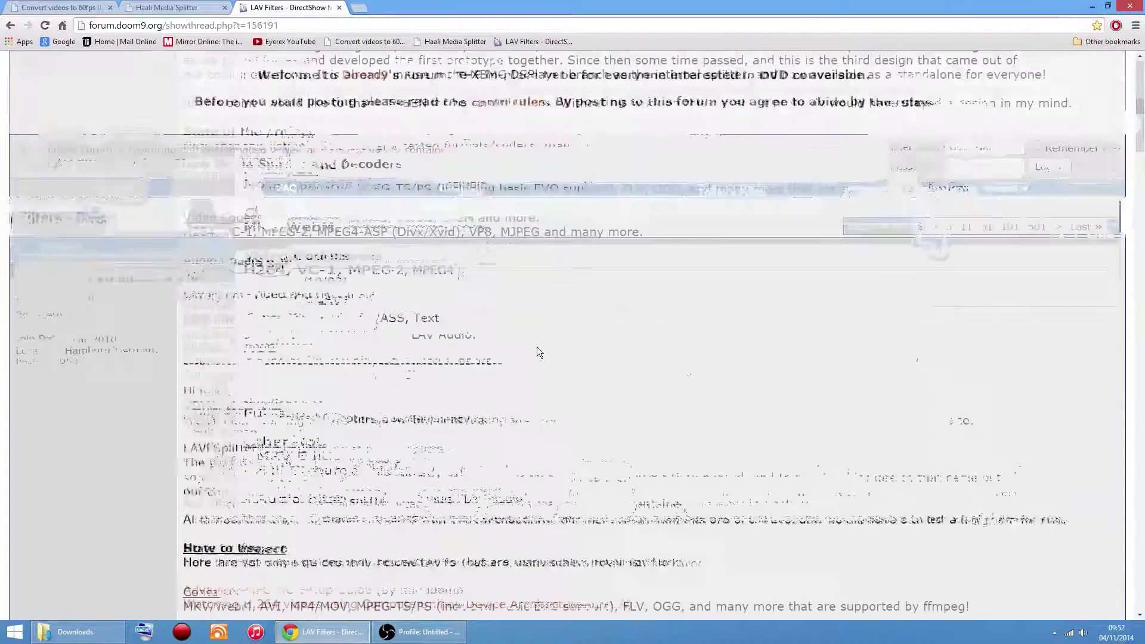
pyautogui.click(59, 7)
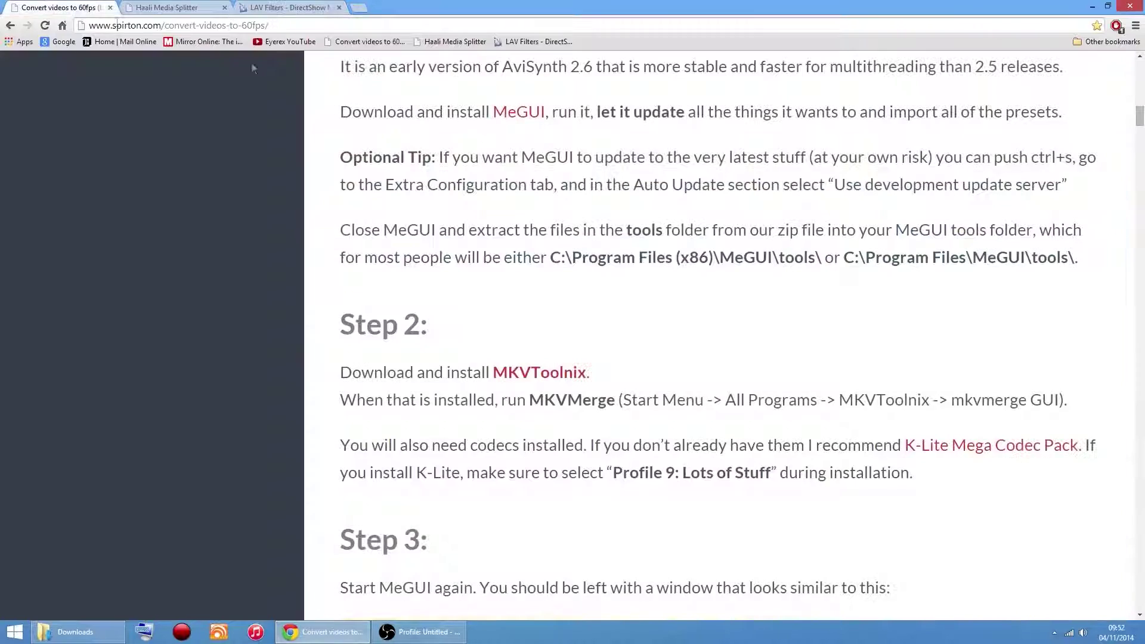
pyautogui.click(1092, 6)
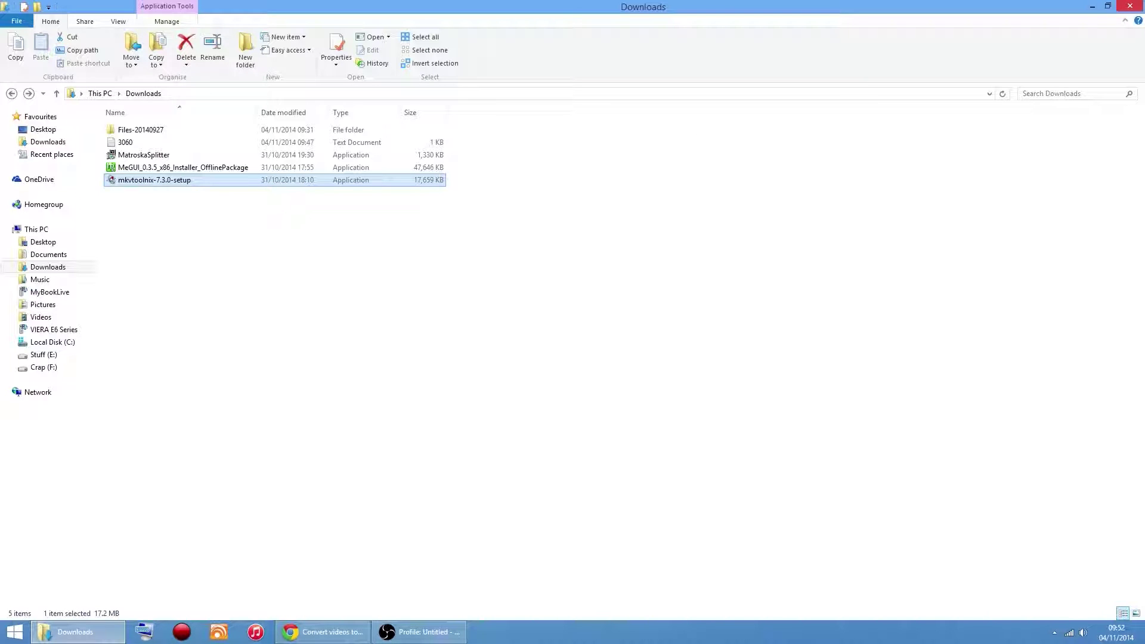
# - Close the Downloads window, launch MeGUI Modern Media Encoder, and download and install the required .NET Framework 3.5 feature
pyautogui.click(1130, 6)
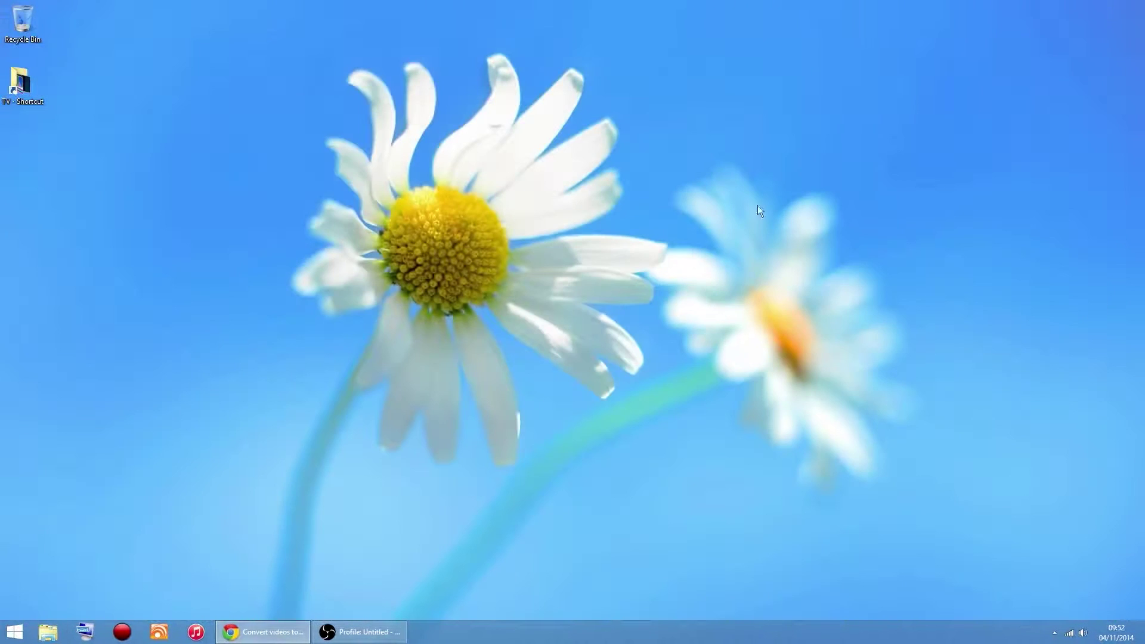
pyautogui.click(14, 631)
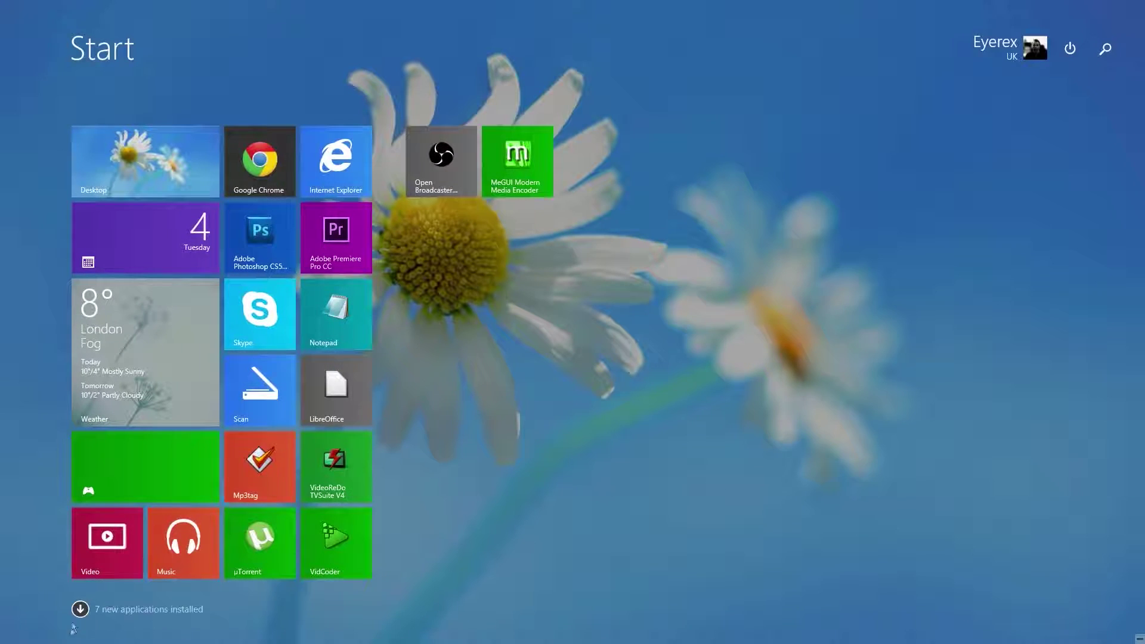
pyautogui.click(513, 161)
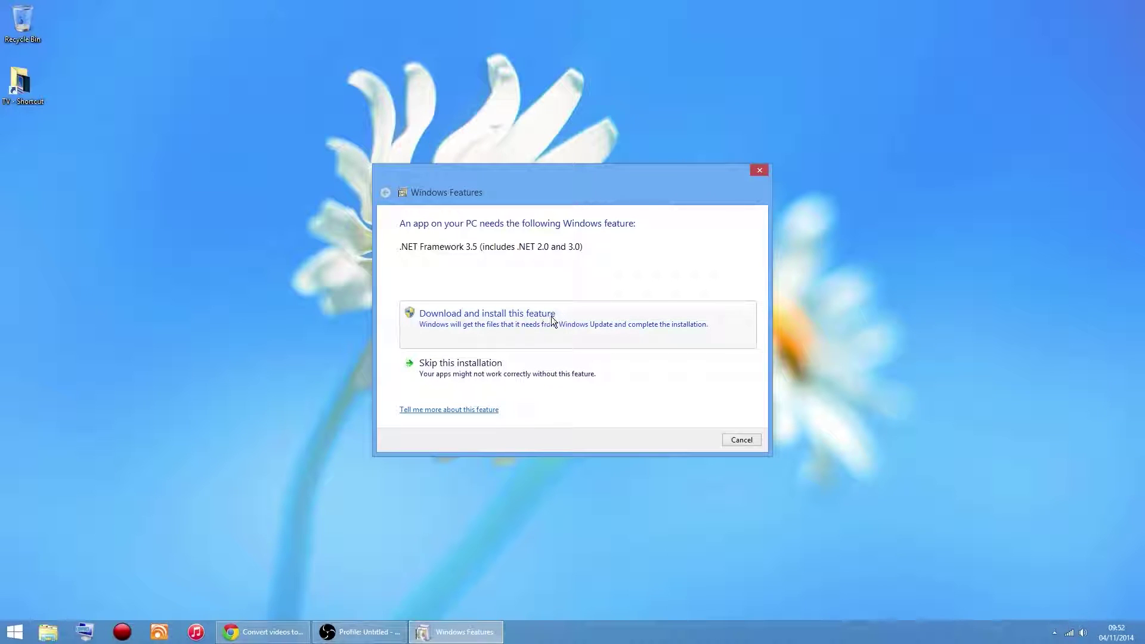
pyautogui.click(536, 325)
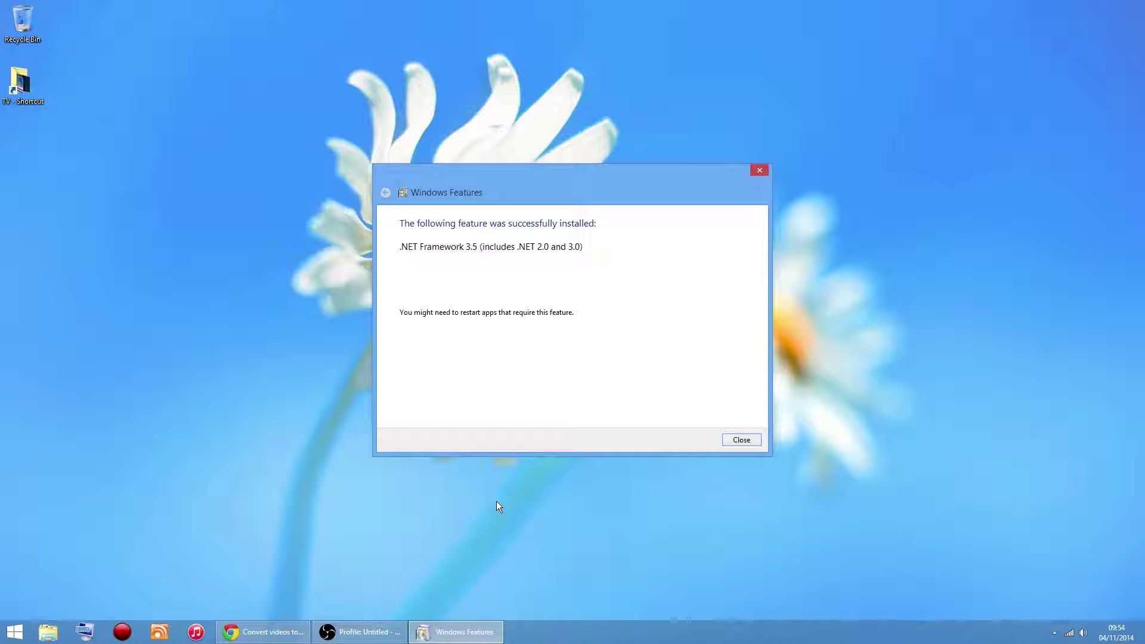
# - Close the finished Windows Features dialog, relaunch MeGUI Modern Media Encoder, and start updating all of its available files
pyautogui.click(748, 440)
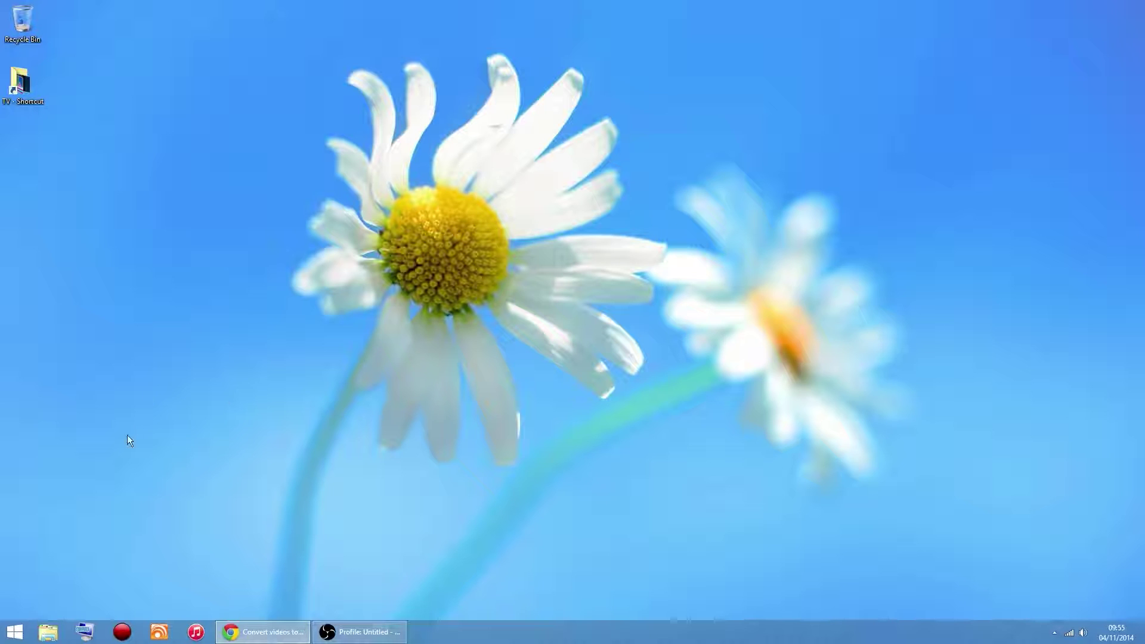
pyautogui.click(13, 632)
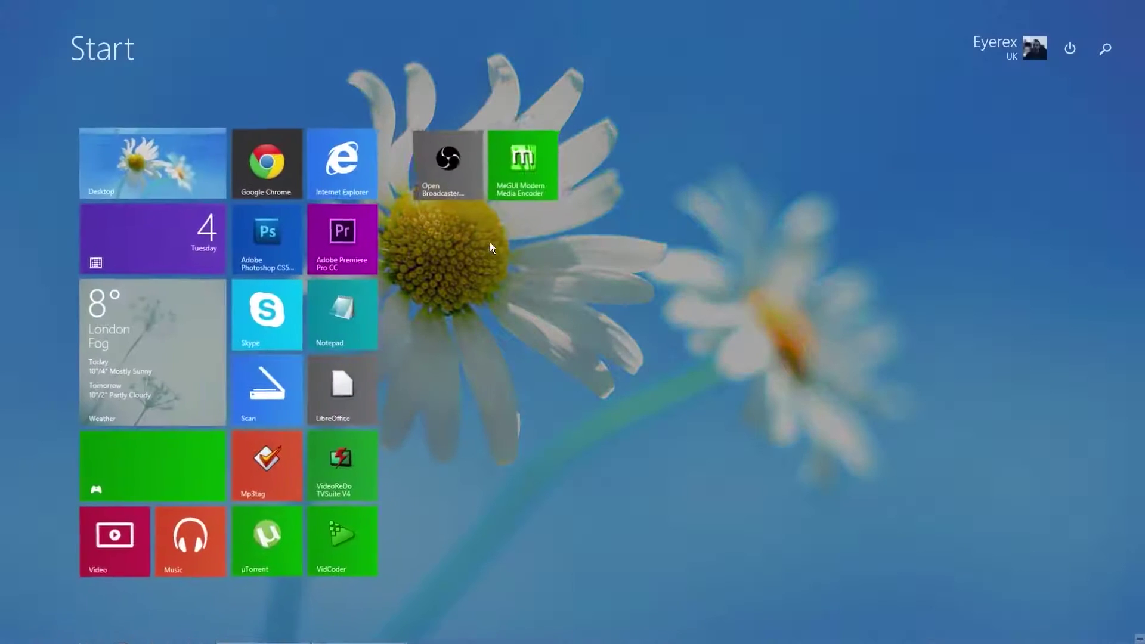
pyautogui.click(528, 171)
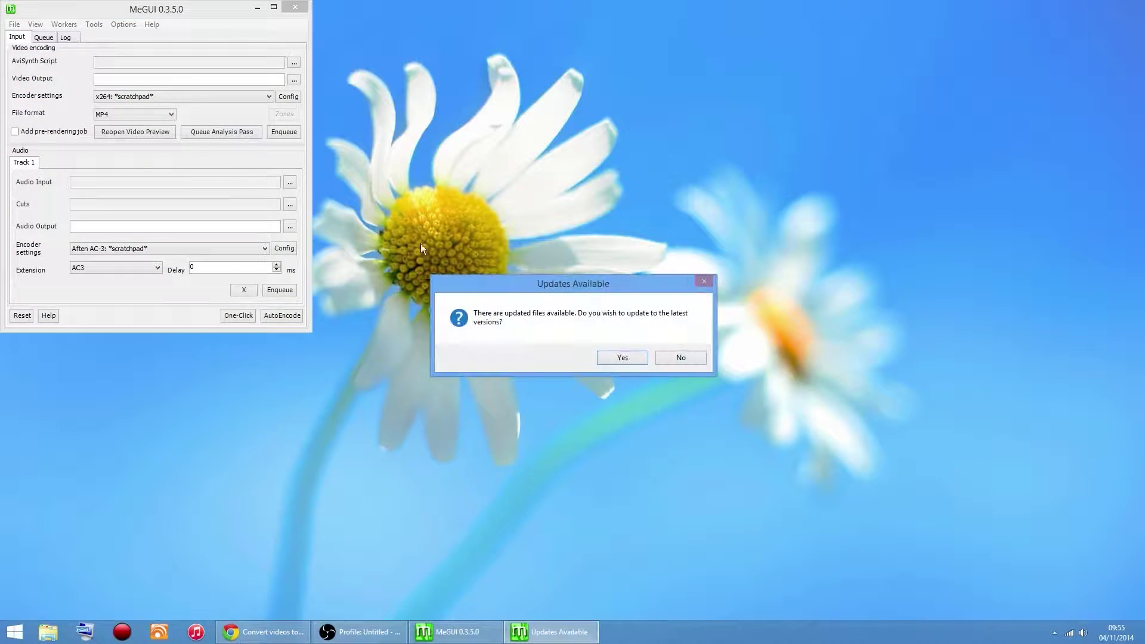
pyautogui.click(625, 360)
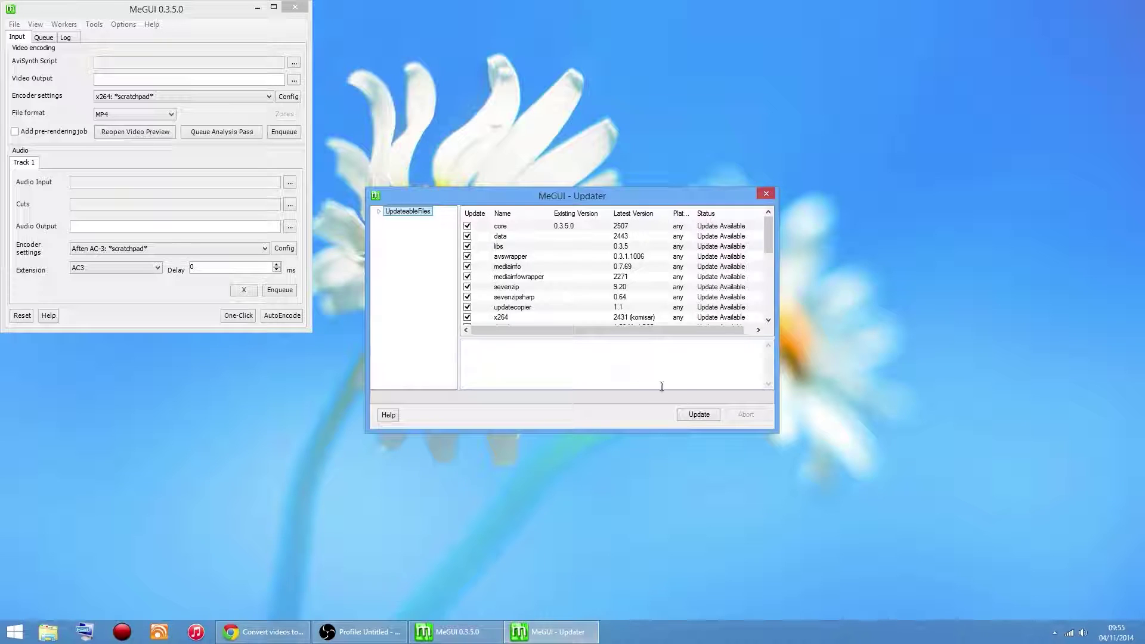
pyautogui.click(691, 412)
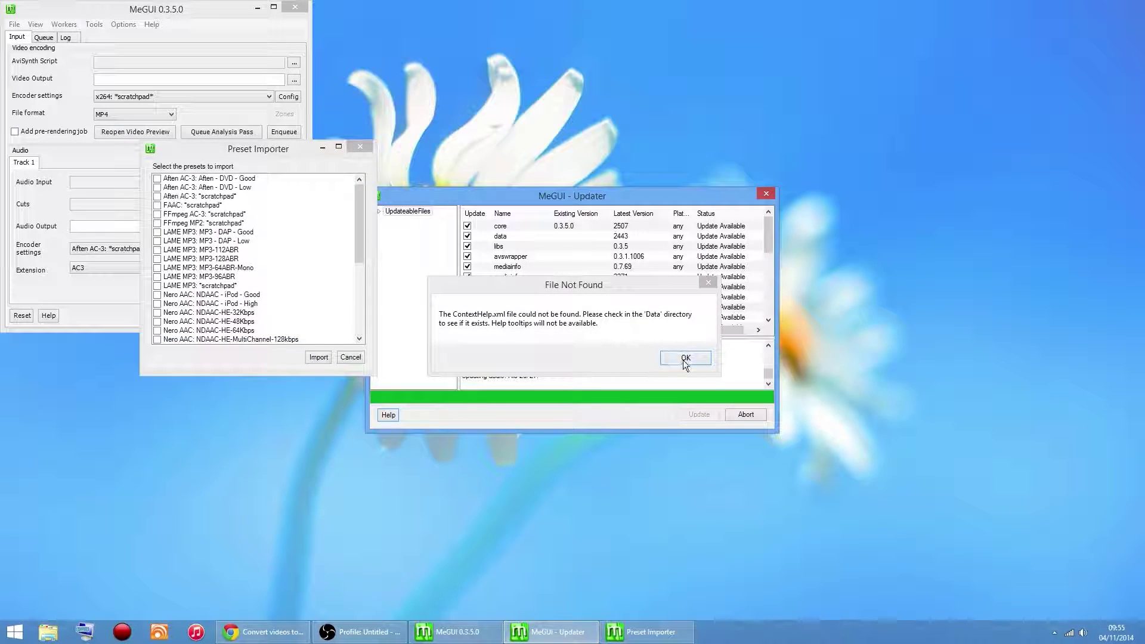
# - Dismiss the missing help file notice and import all offered audio presets, overwriting every duplicate profile without being asked again
pyautogui.click(685, 358)
pyautogui.click(686, 357)
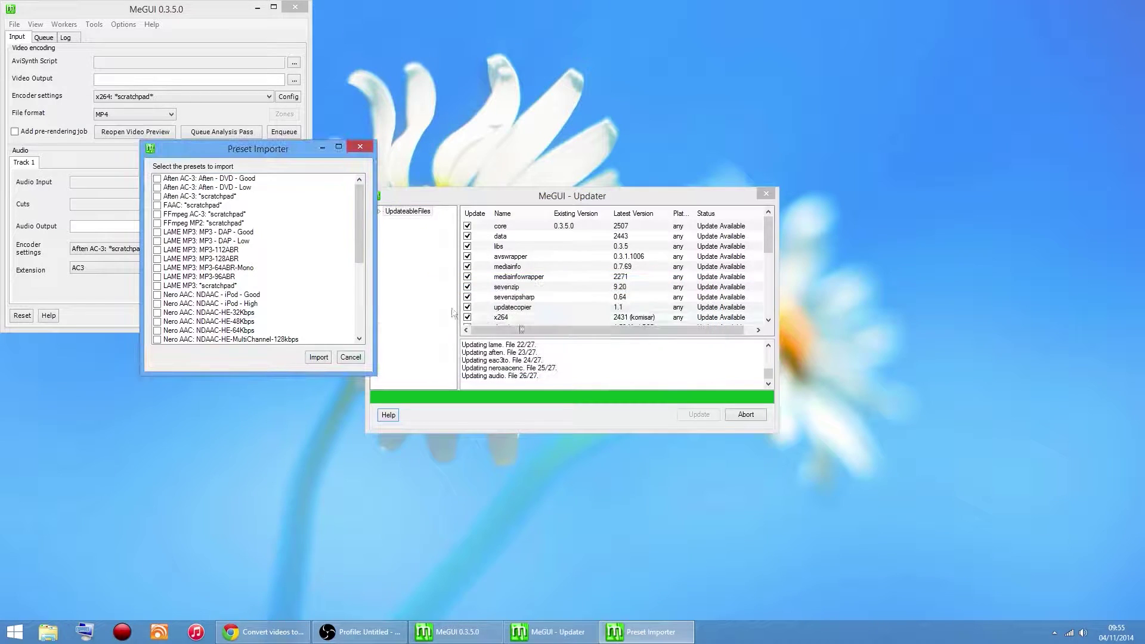
pyautogui.rightClick(317, 230)
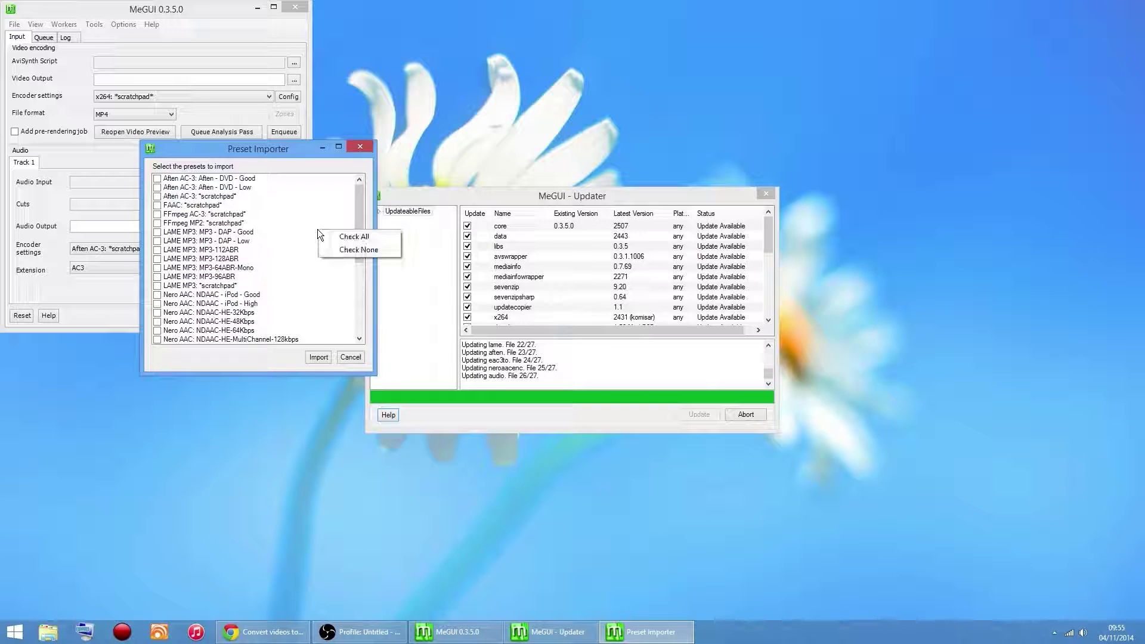
pyautogui.click(349, 238)
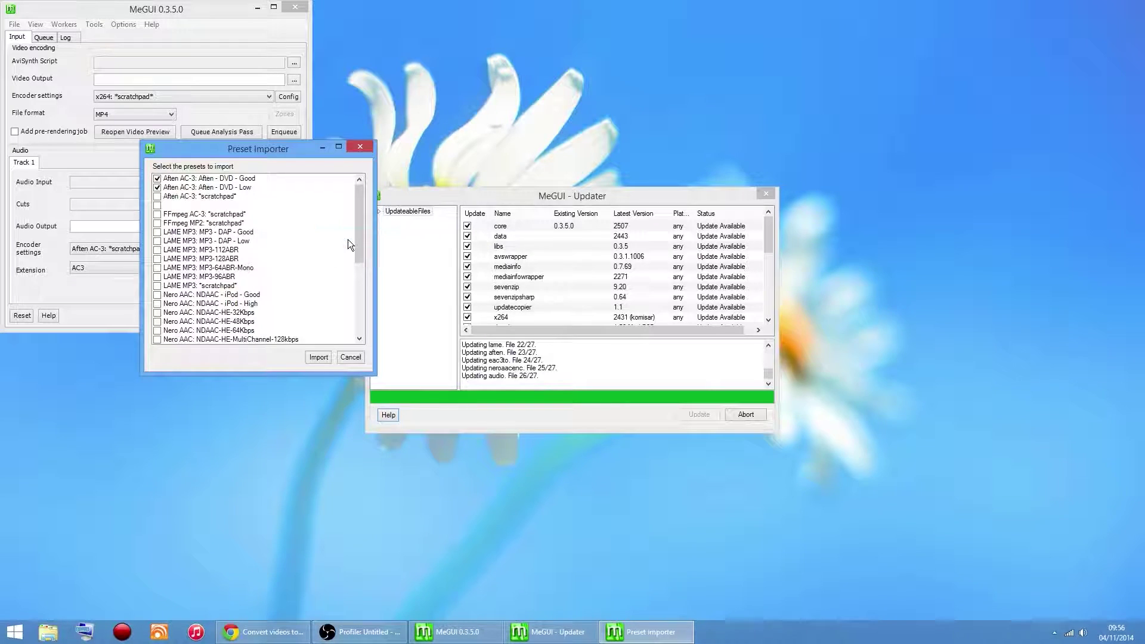
pyautogui.click(318, 357)
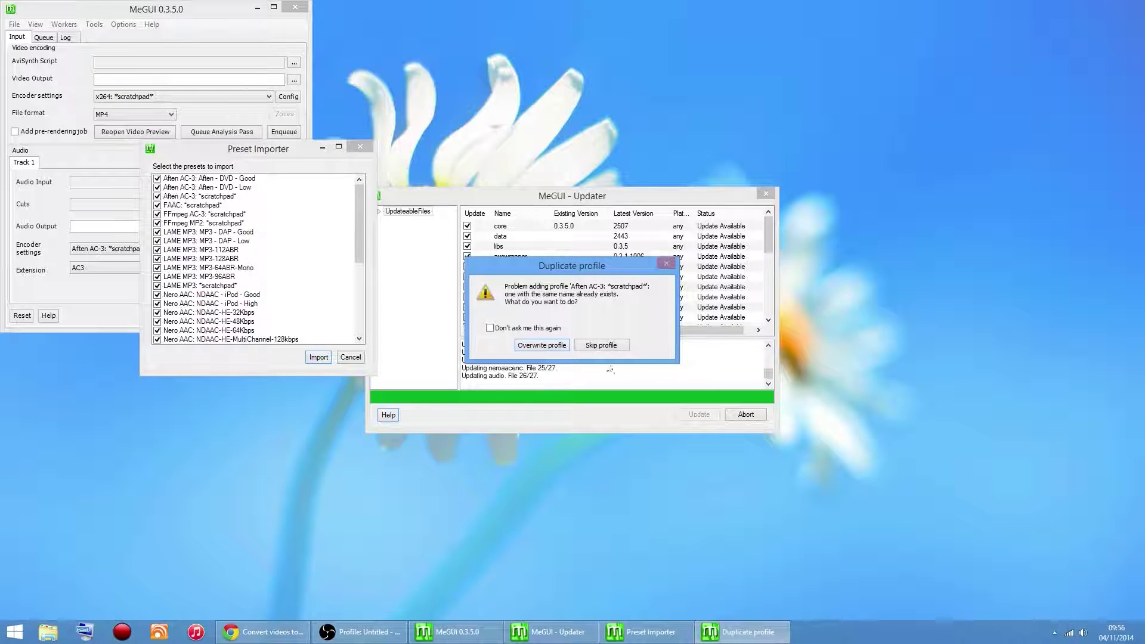
pyautogui.click(544, 346)
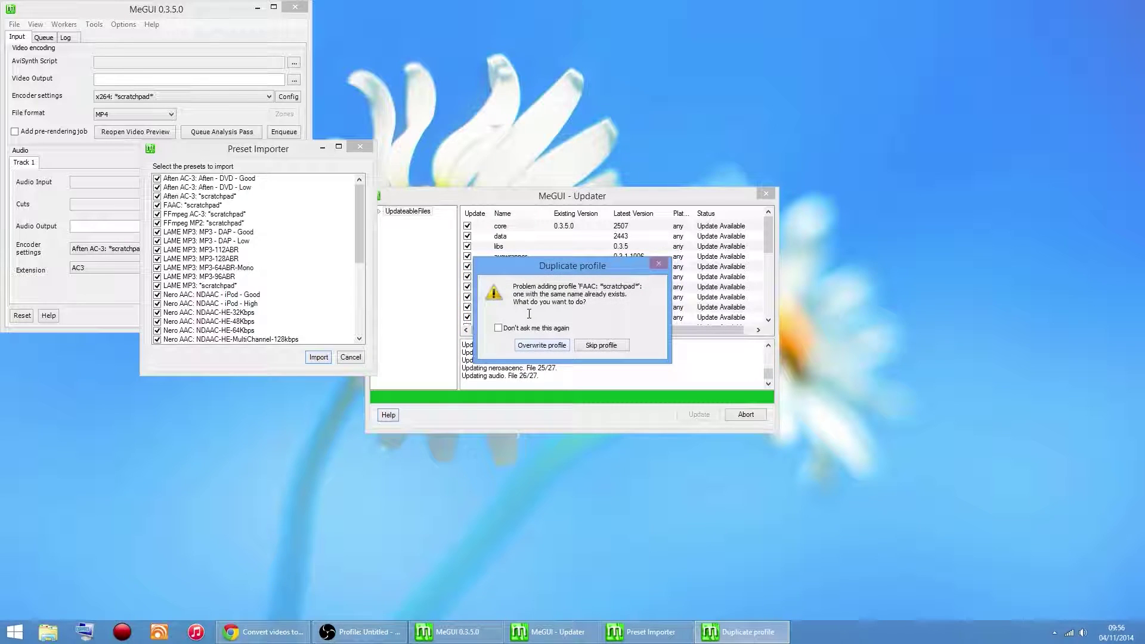
pyautogui.click(498, 328)
pyautogui.click(529, 350)
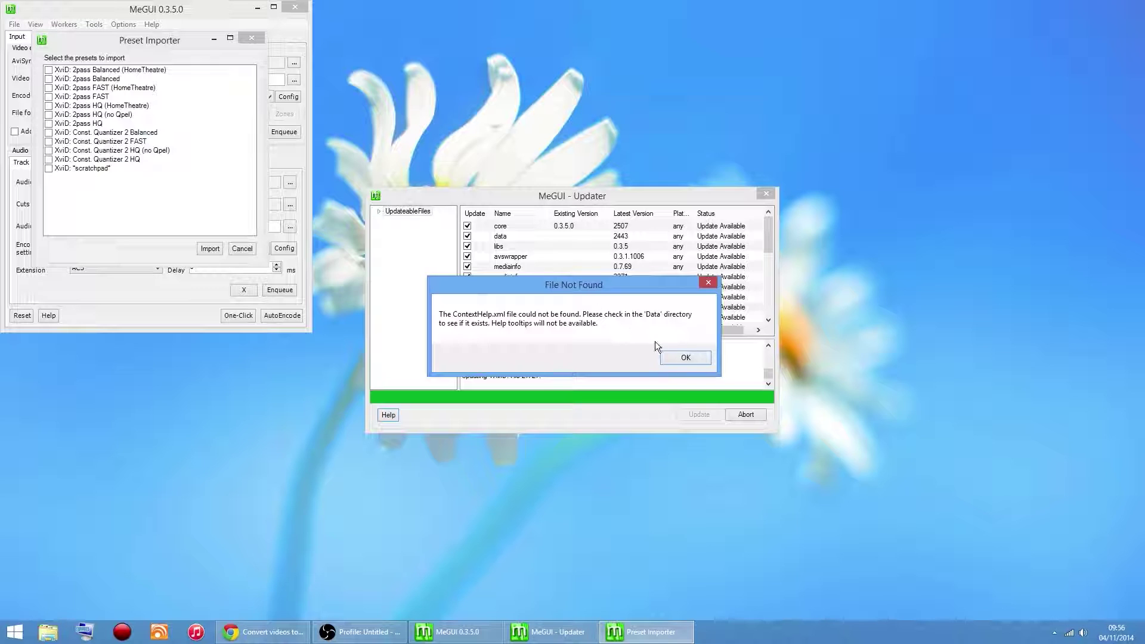
# - Import all offered XviD presets and restart MeGUI to finish the update
pyautogui.click(683, 357)
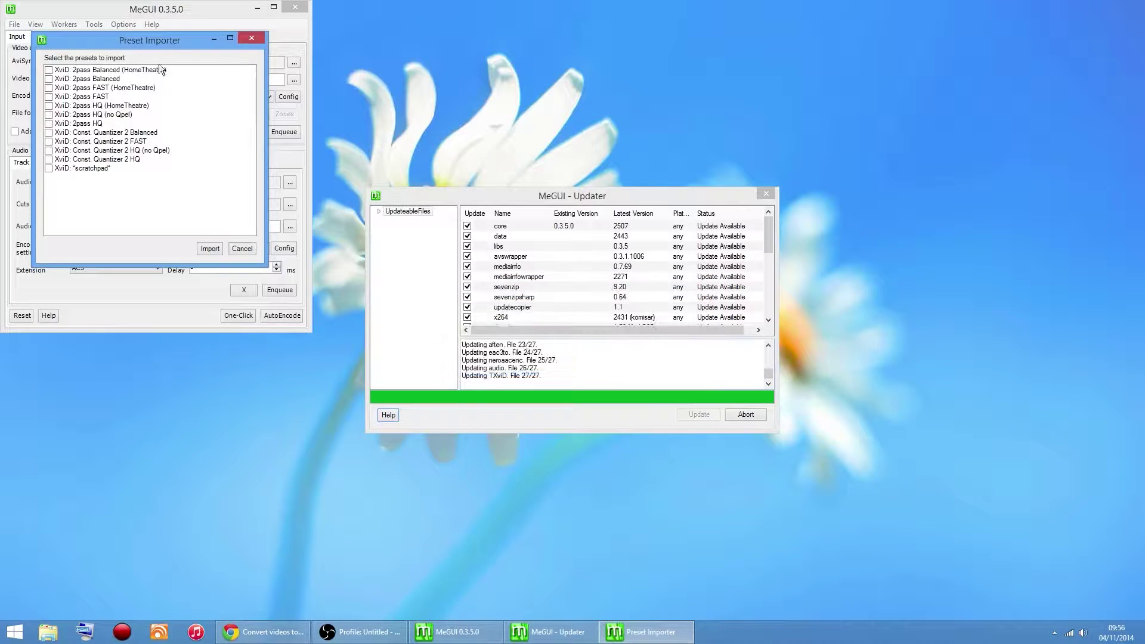
pyautogui.moveTo(164, 38); pyautogui.dragTo(217, 237)
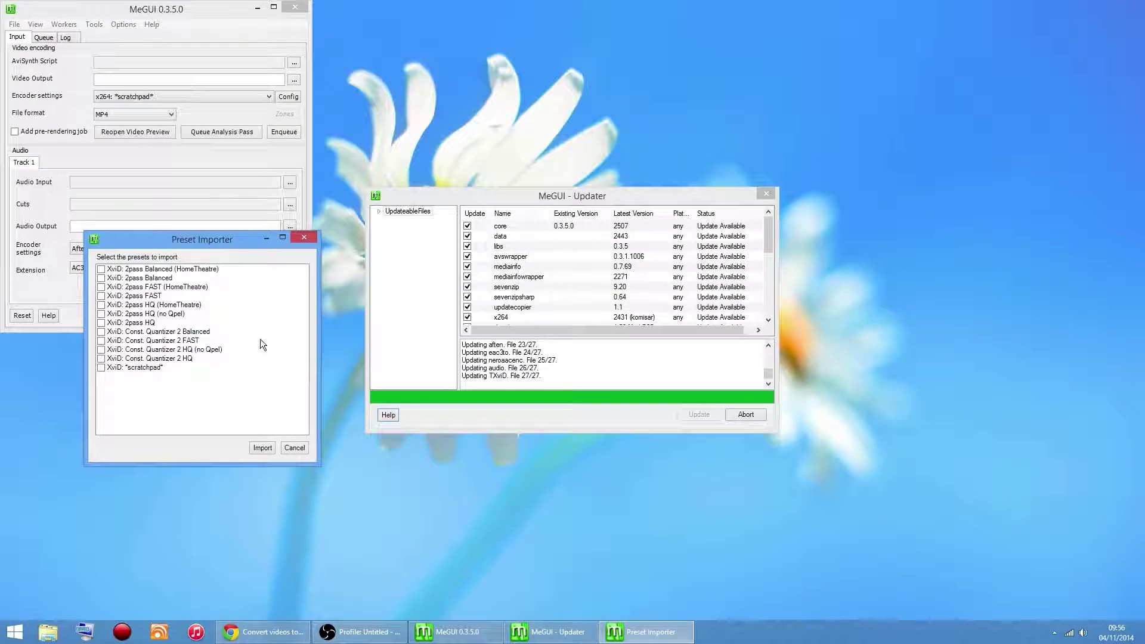
pyautogui.rightClick(260, 338)
pyautogui.click(289, 345)
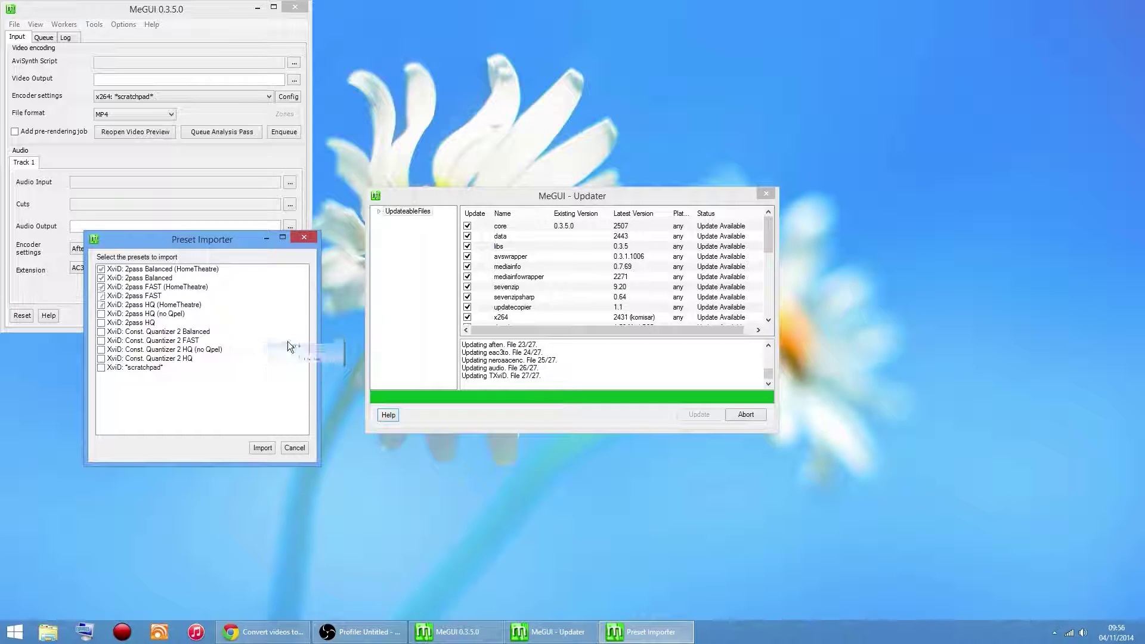
pyautogui.click(261, 448)
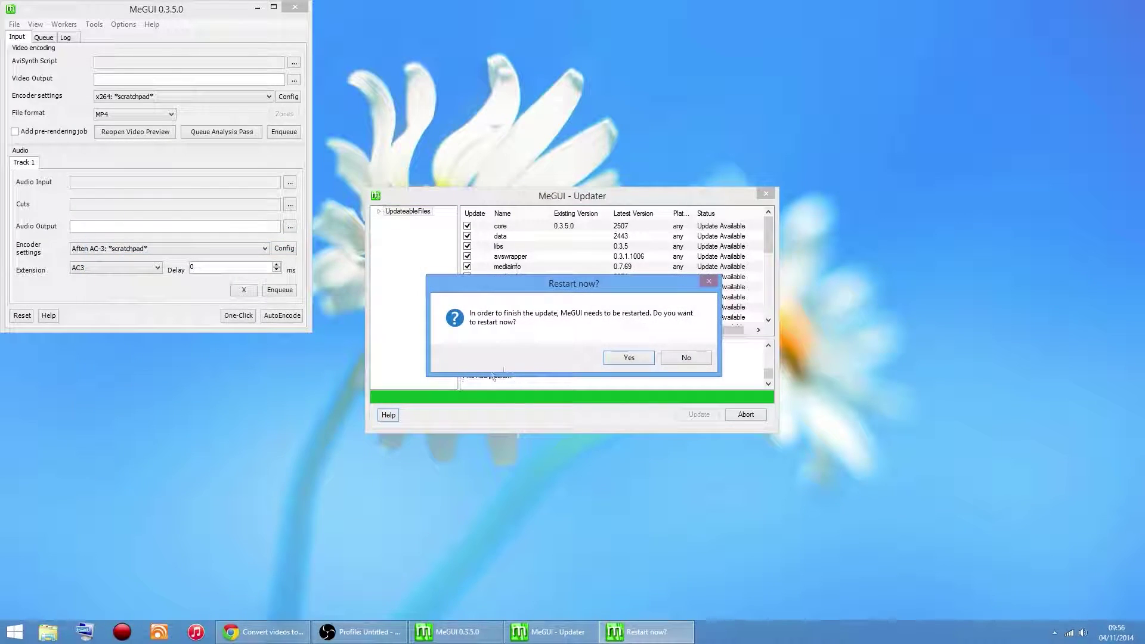
pyautogui.click(629, 357)
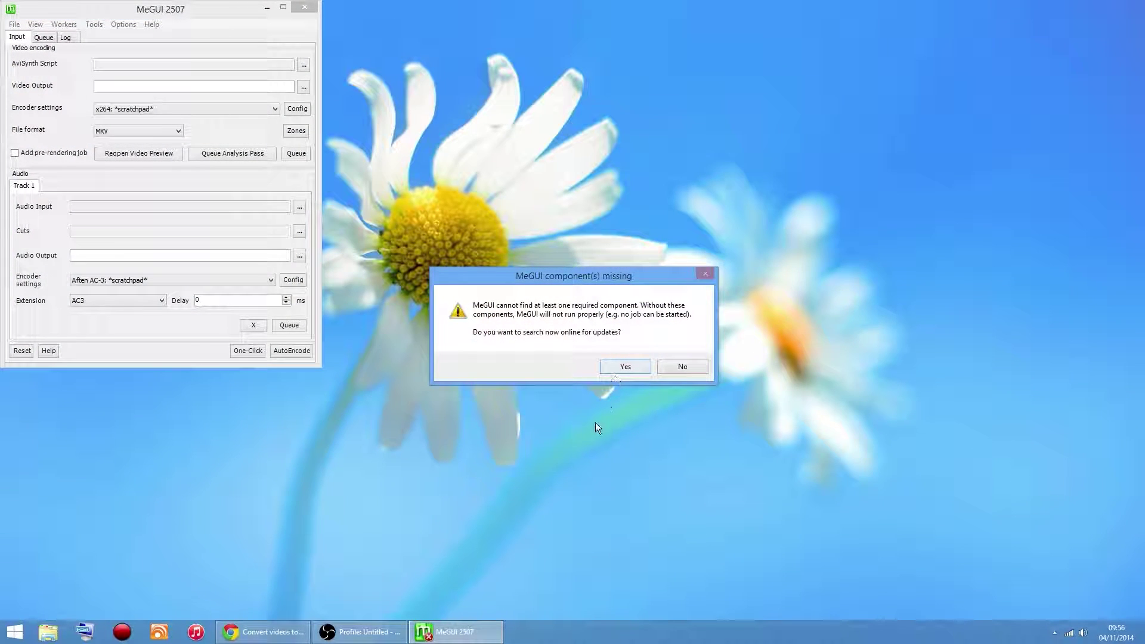
# - Search online for MeGUI's missing components, update all checked packages, and import all the offered audio presets
pyautogui.click(625, 369)
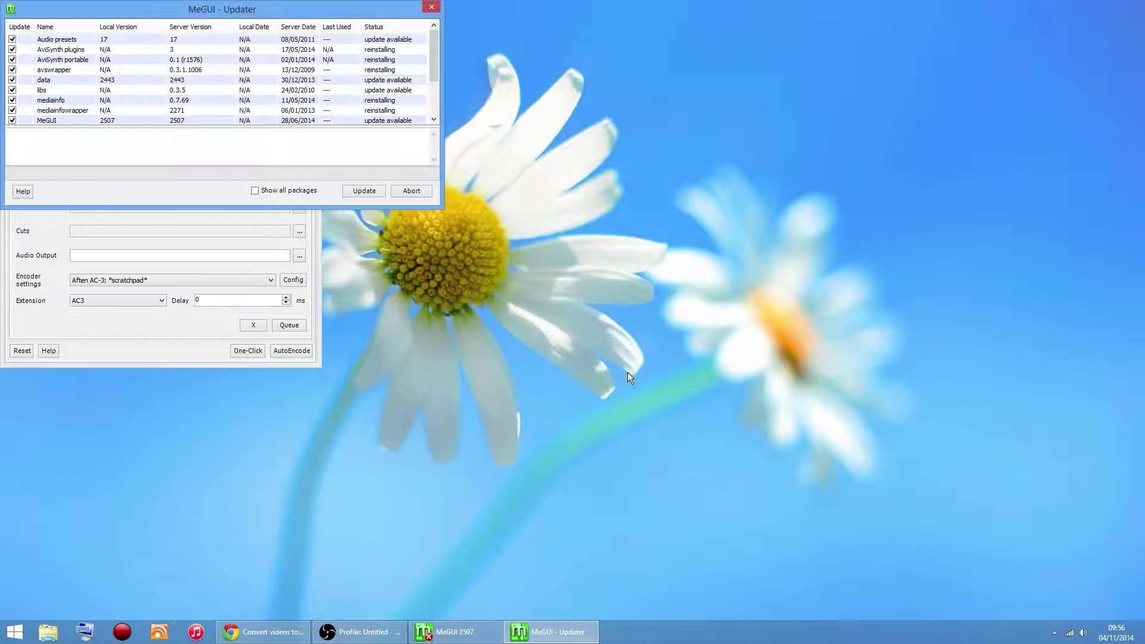
pyautogui.click(366, 192)
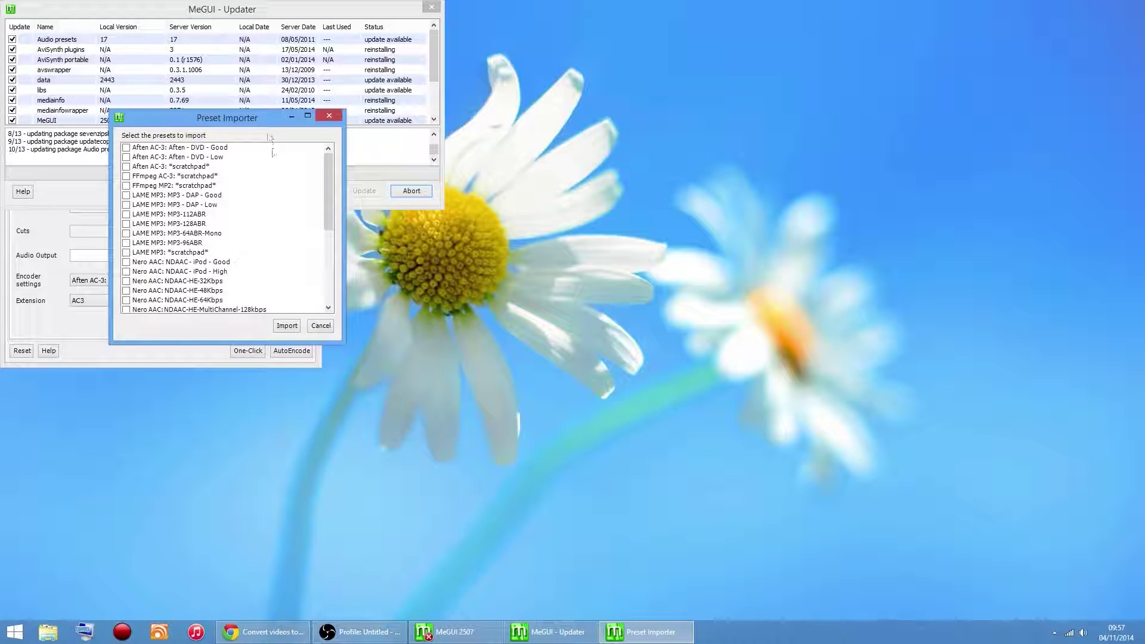
pyautogui.moveTo(262, 119); pyautogui.dragTo(491, 243)
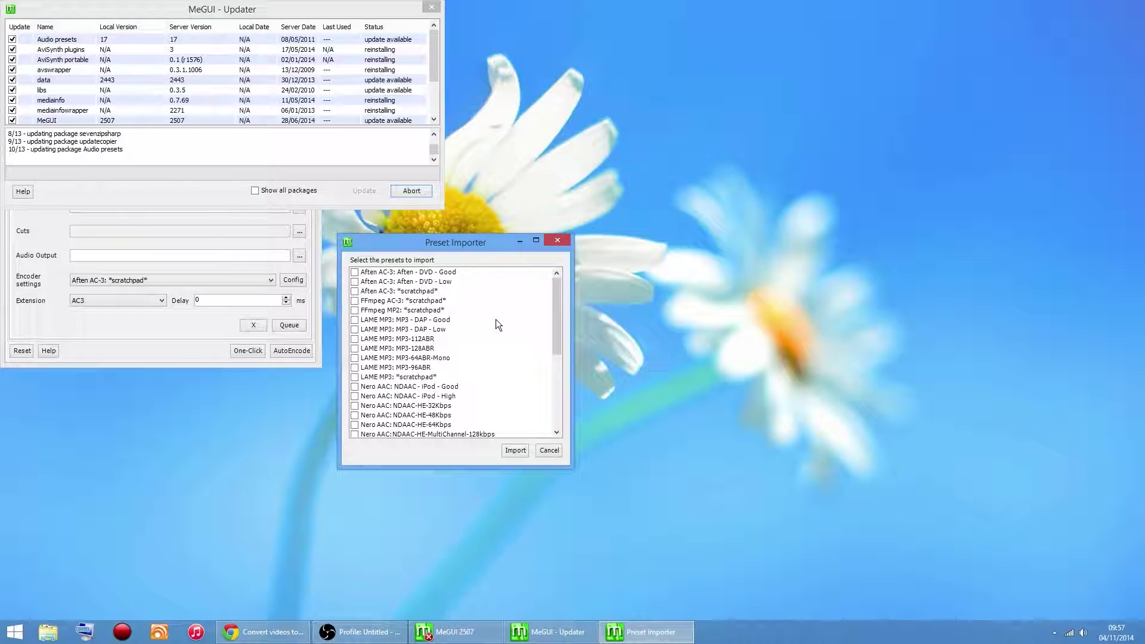
pyautogui.rightClick(496, 320)
pyautogui.click(539, 325)
pyautogui.click(514, 450)
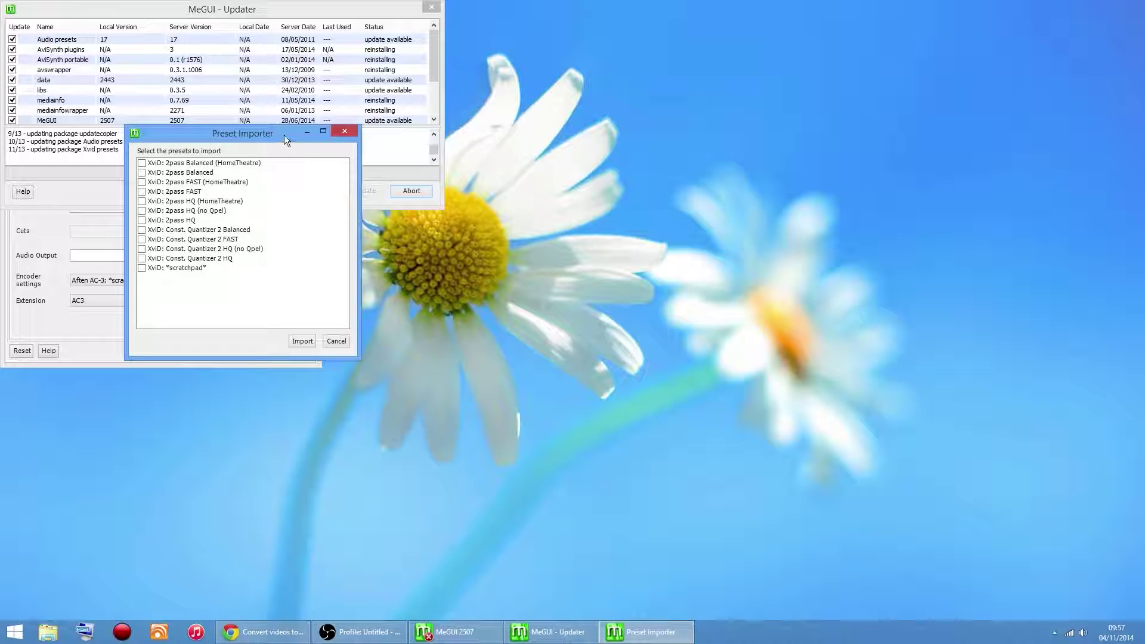
# - Import all XviD presets for the second update round and restart MeGUI to complete it
pyautogui.rightClick(301, 217)
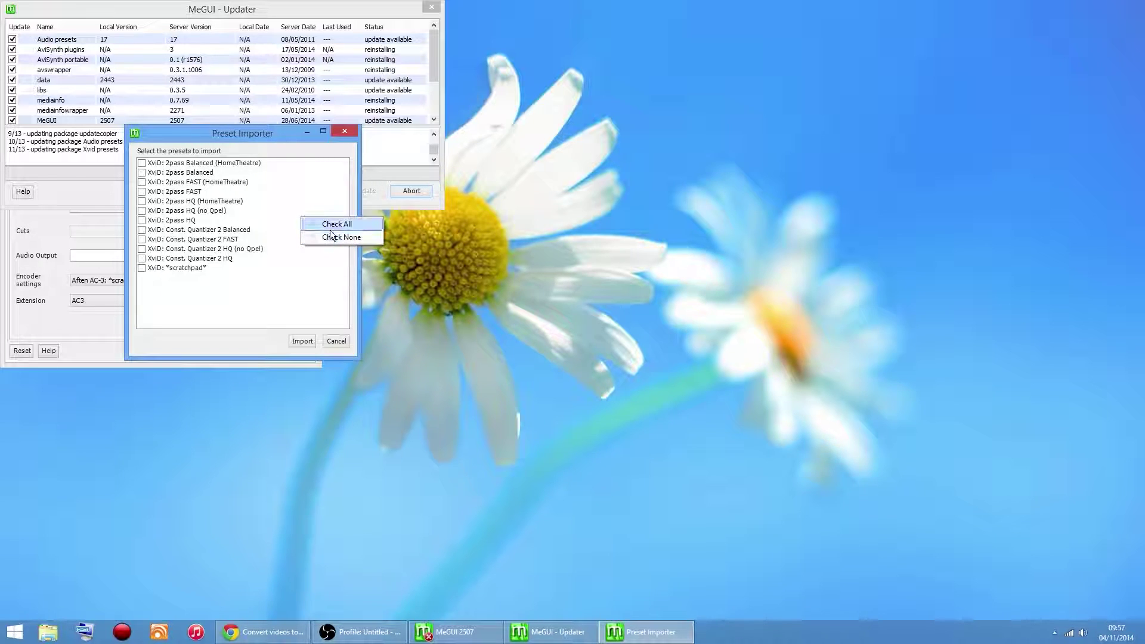
pyautogui.click(336, 227)
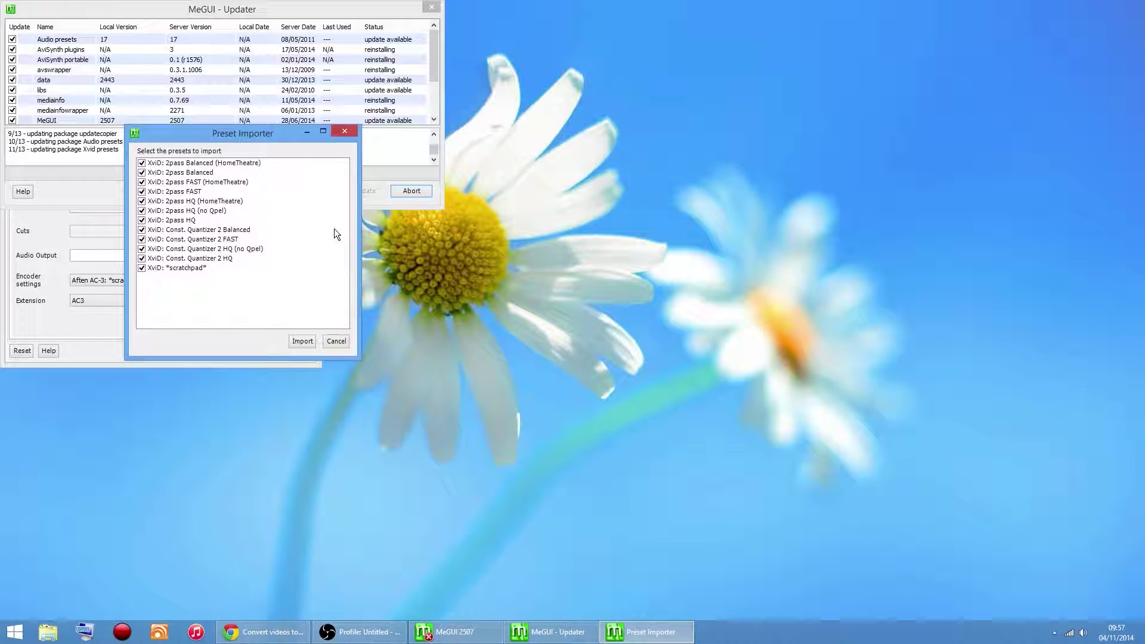
pyautogui.click(303, 341)
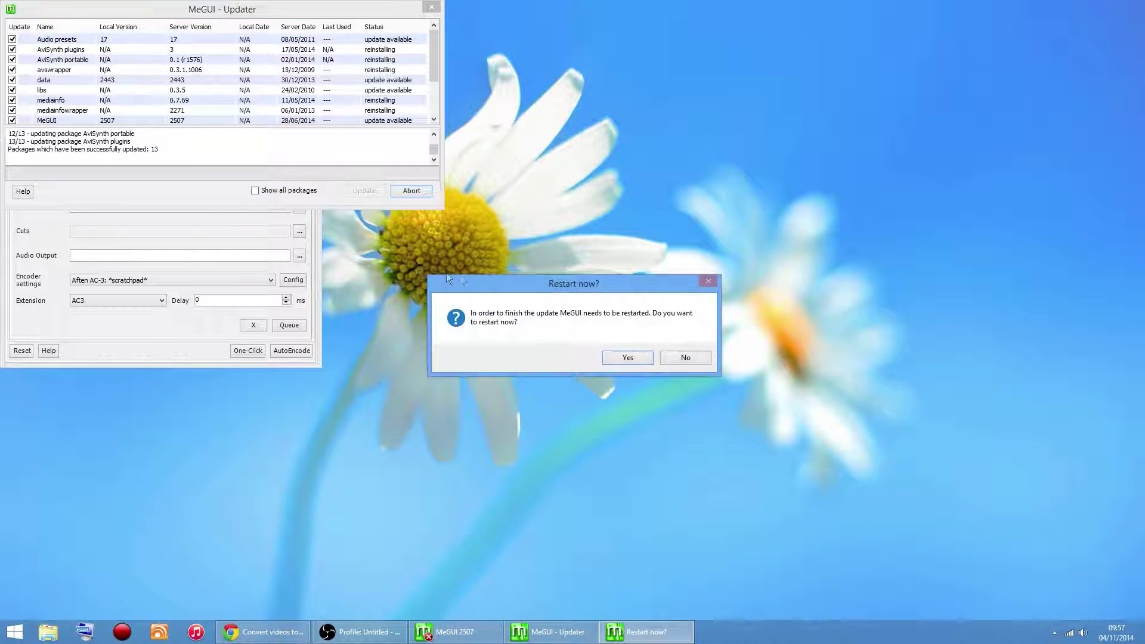
pyautogui.click(624, 359)
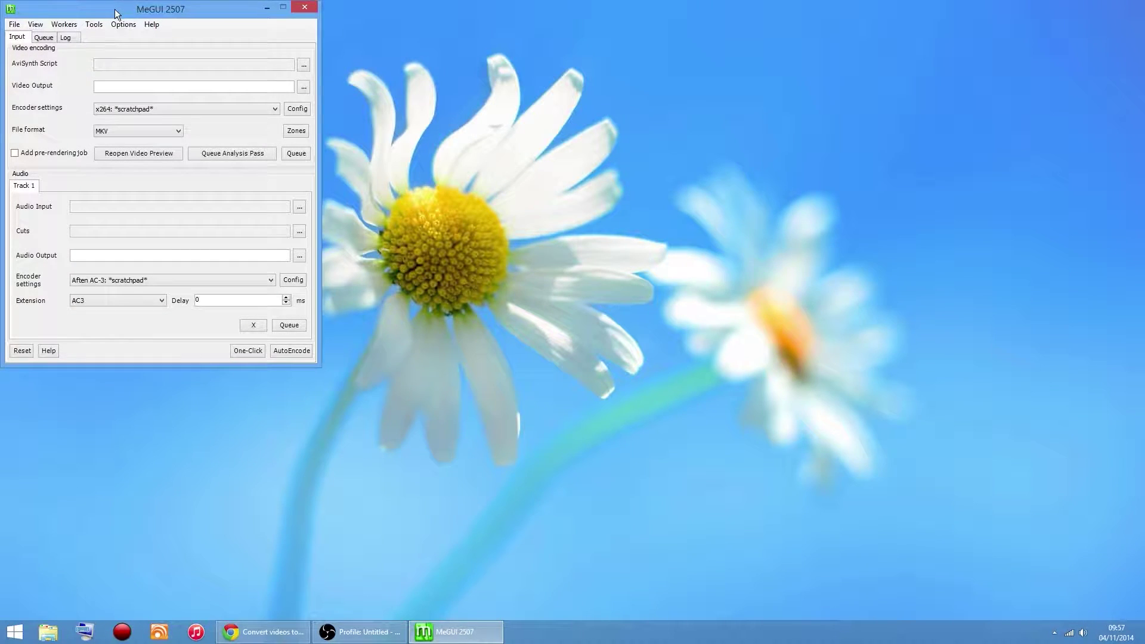
# - Close MeGUI and copy all files from the tools\avisynth_plugin folder inside Files-20140927 in Downloads
pyautogui.moveTo(117, 12); pyautogui.dragTo(499, 125)
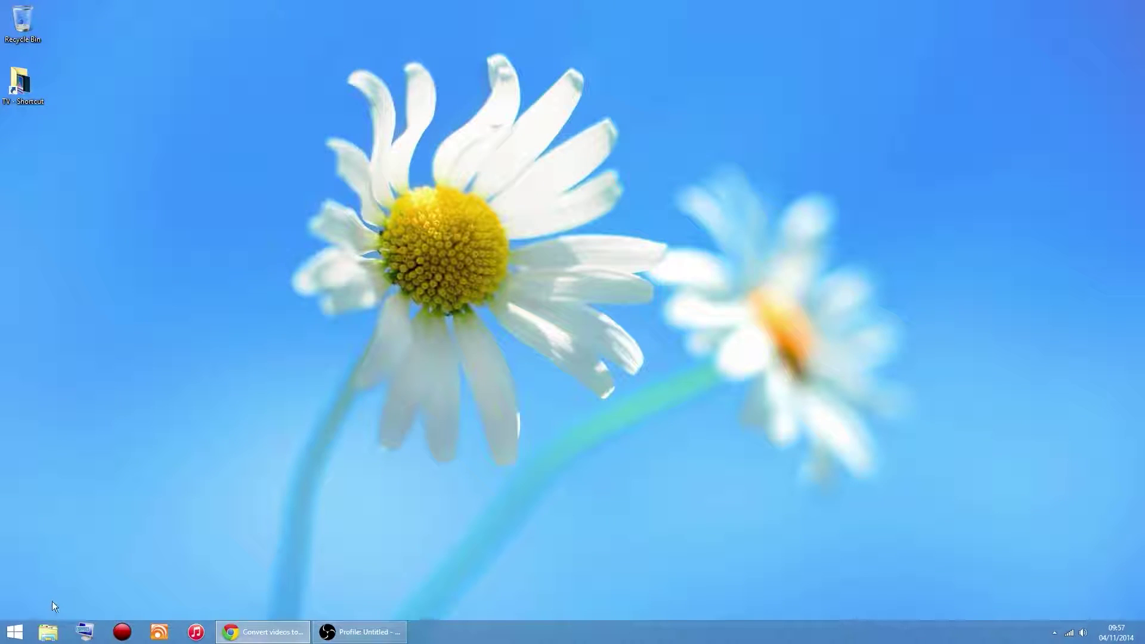
pyautogui.click(48, 634)
pyautogui.click(48, 266)
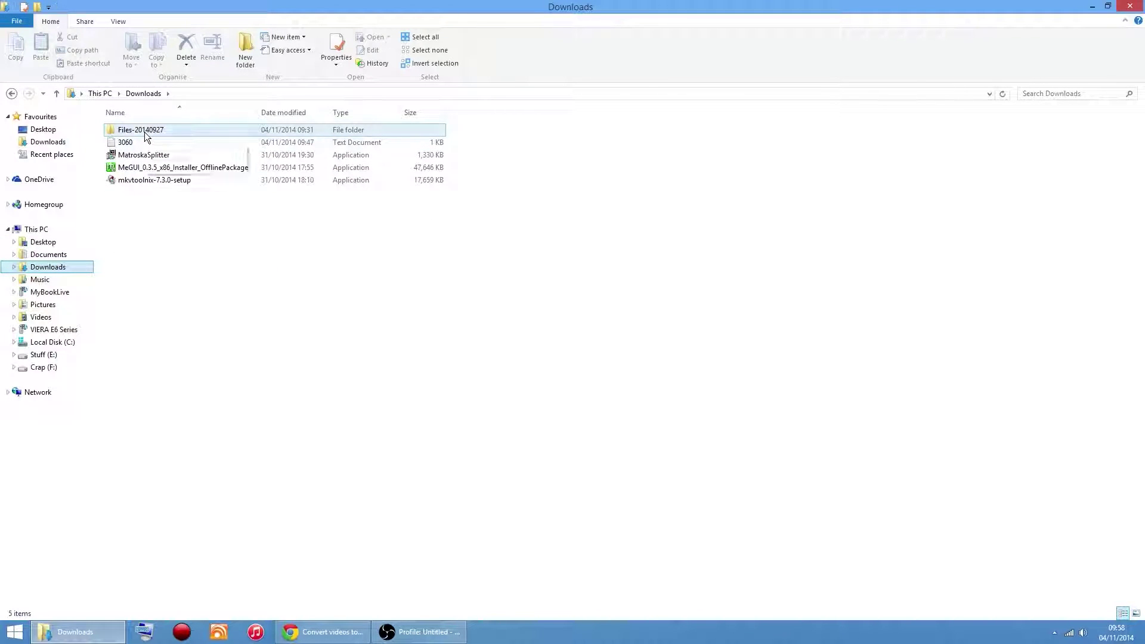
pyautogui.doubleClick(144, 131)
pyautogui.doubleClick(144, 131)
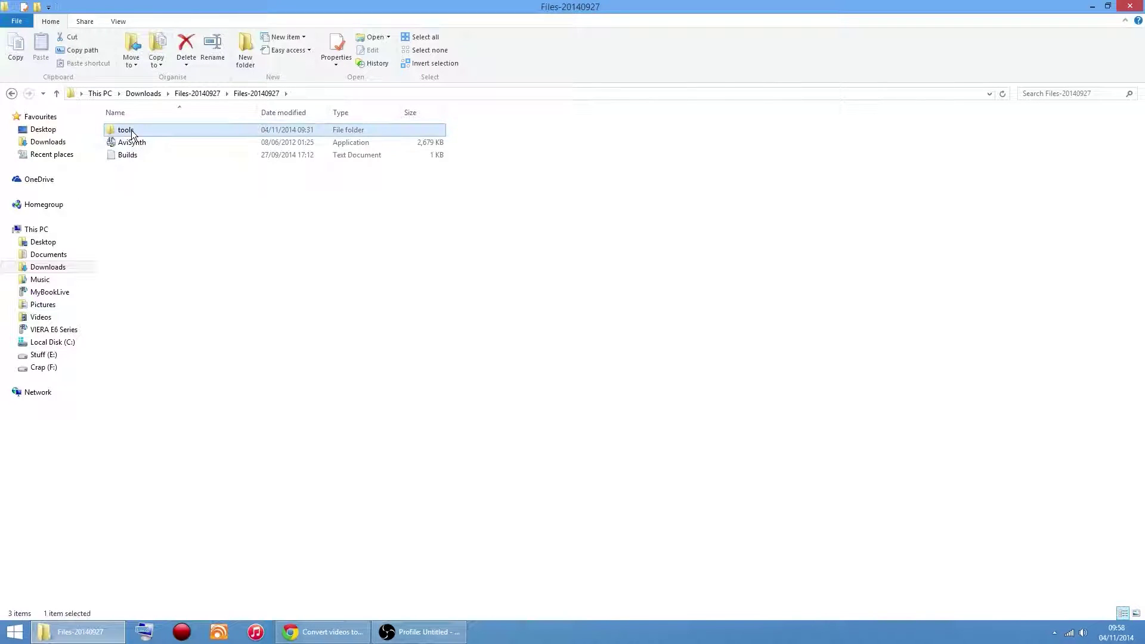
pyautogui.doubleClick(131, 130)
pyautogui.doubleClick(133, 130)
pyautogui.moveTo(155, 225); pyautogui.dragTo(127, 128)
pyautogui.rightClick(127, 128)
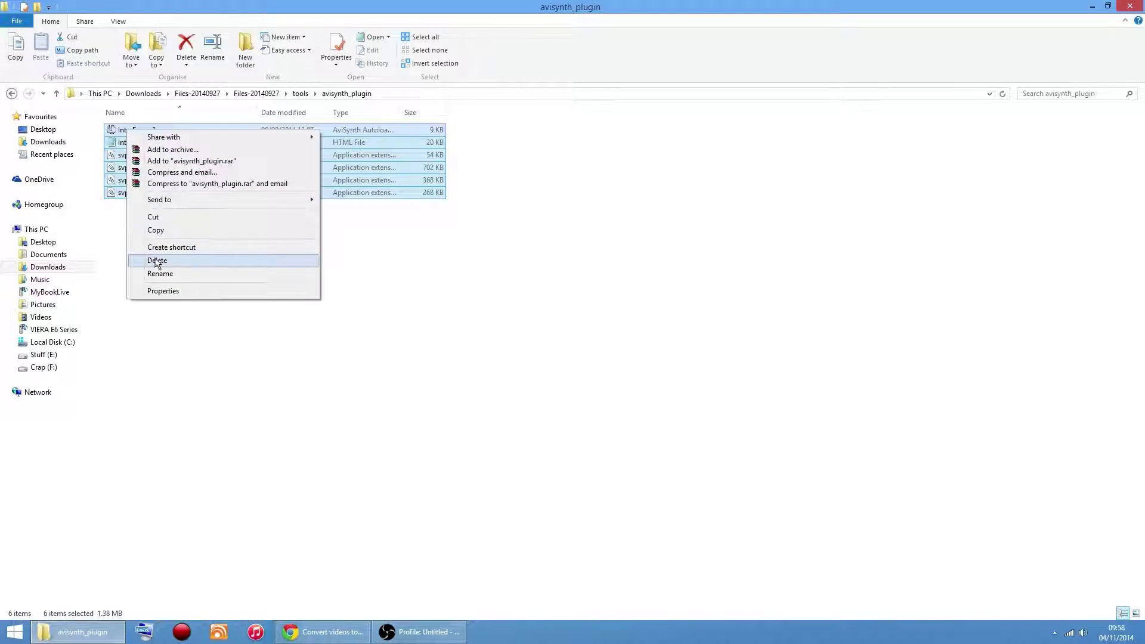
pyautogui.click(153, 230)
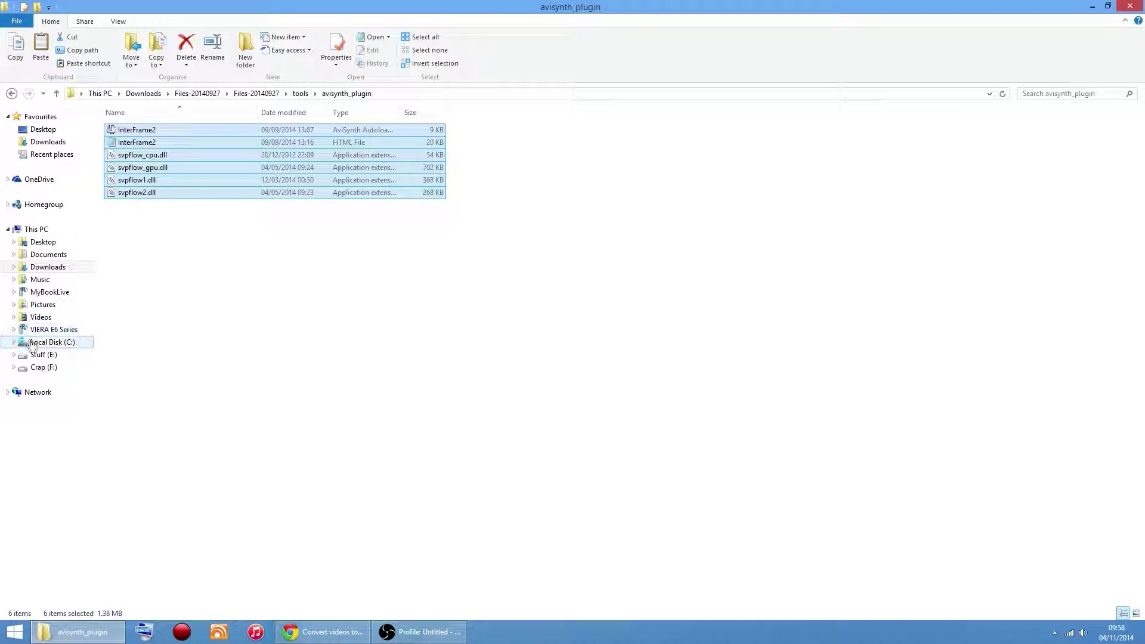
# - Paste the copied plugin files into C:\Program Files (x86)\MeGUI\tools\avisynth_plugin with administrator permission, then close the folder window
pyautogui.click(51, 342)
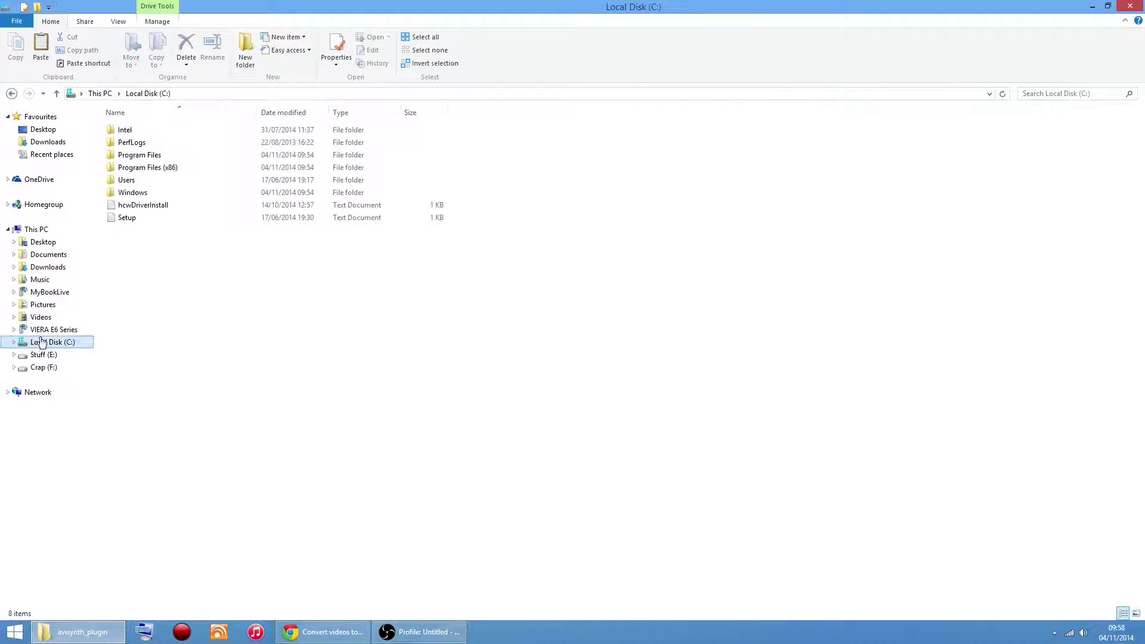
pyautogui.doubleClick(142, 167)
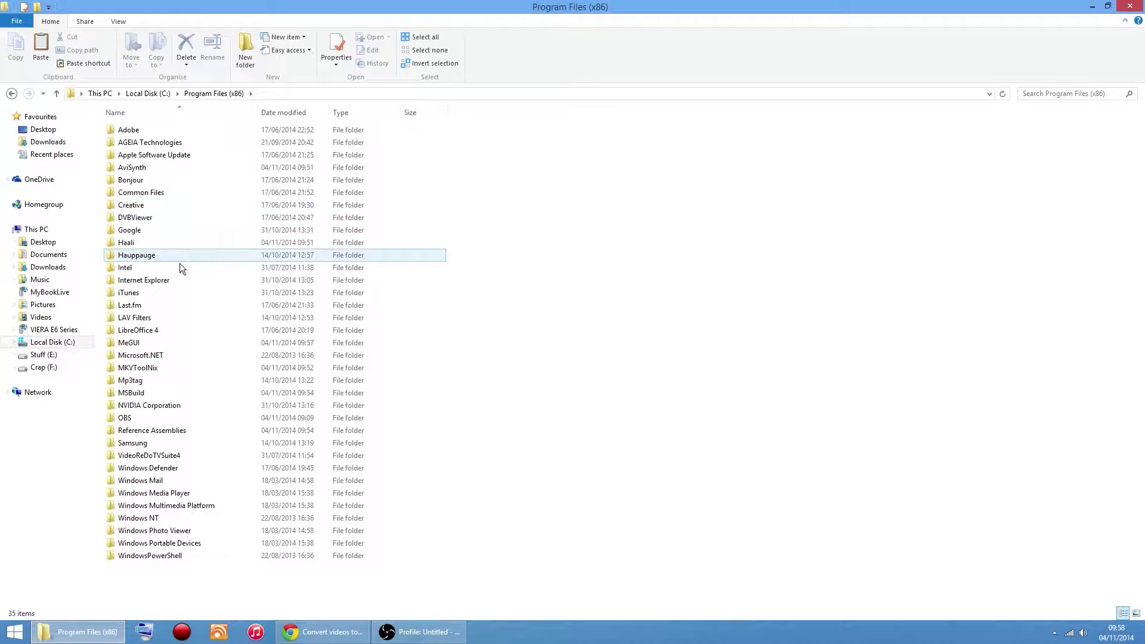
pyautogui.doubleClick(130, 345)
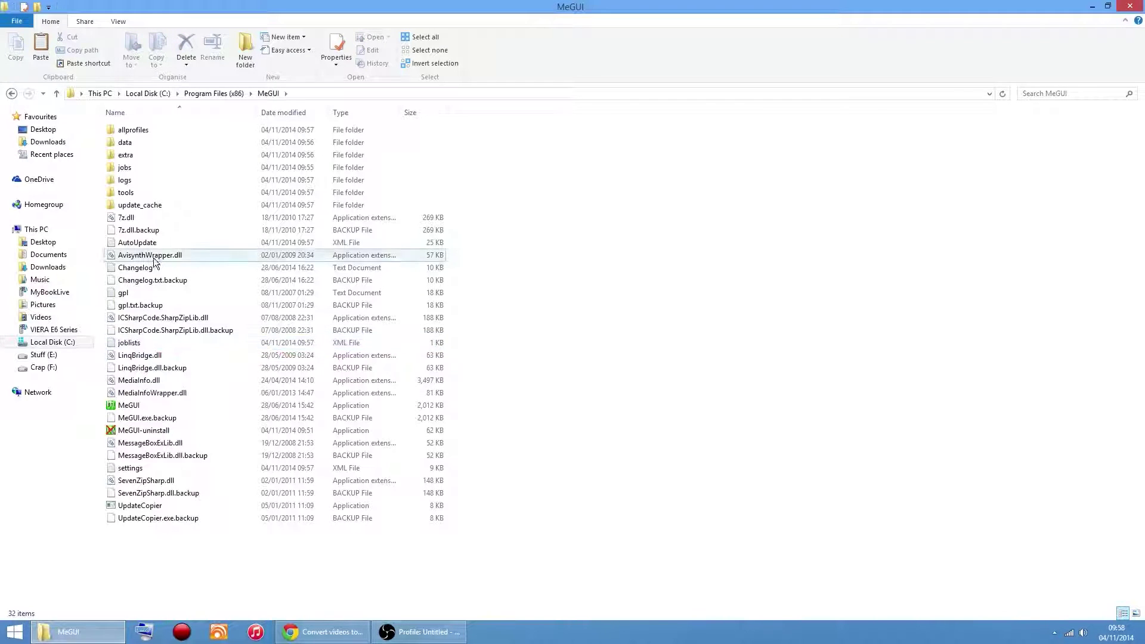
pyautogui.doubleClick(128, 194)
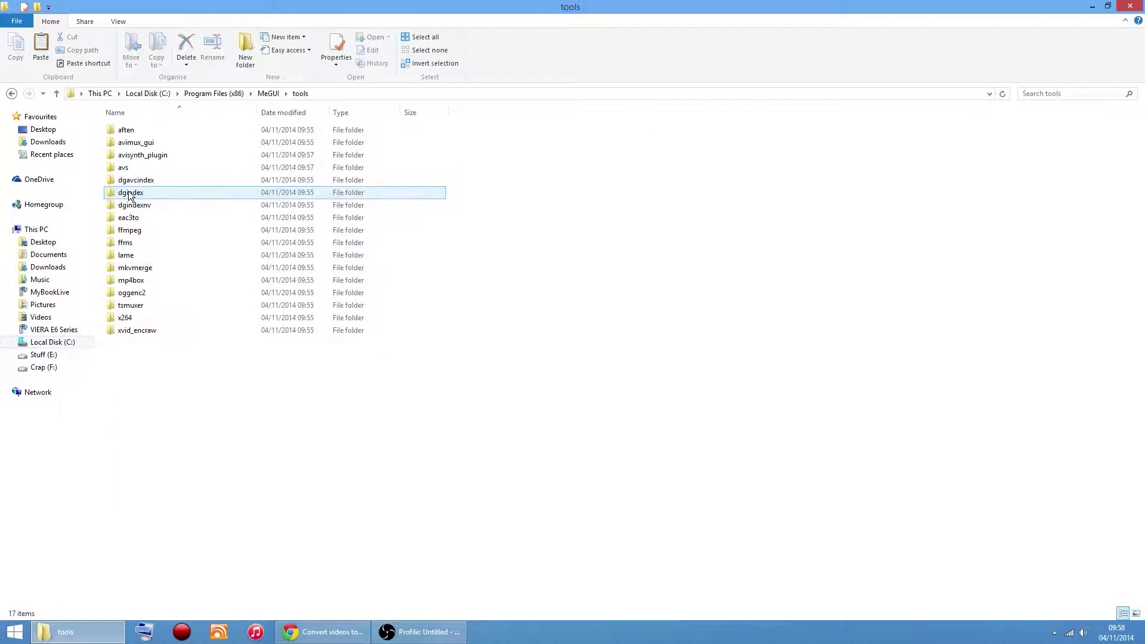
pyautogui.doubleClick(148, 159)
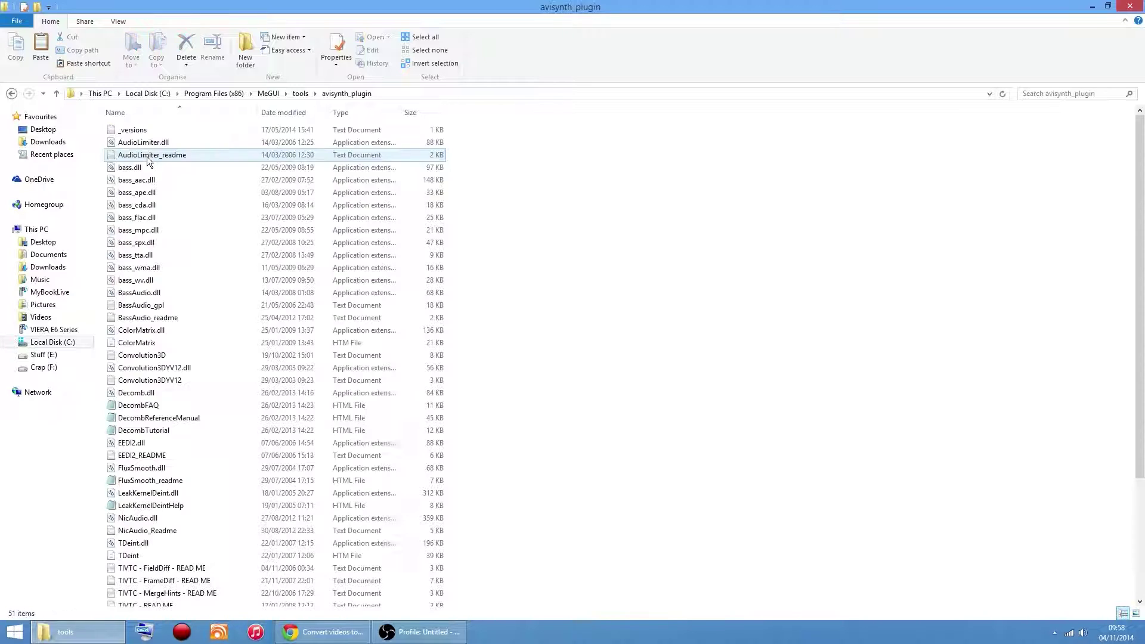
pyautogui.rightClick(642, 253)
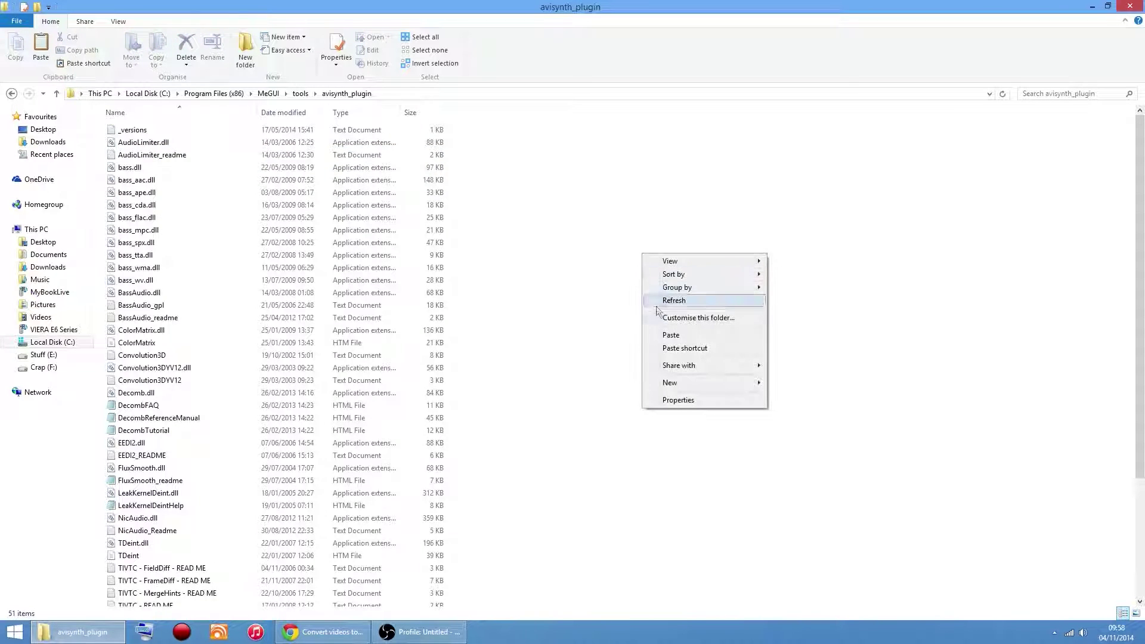
pyautogui.click(682, 335)
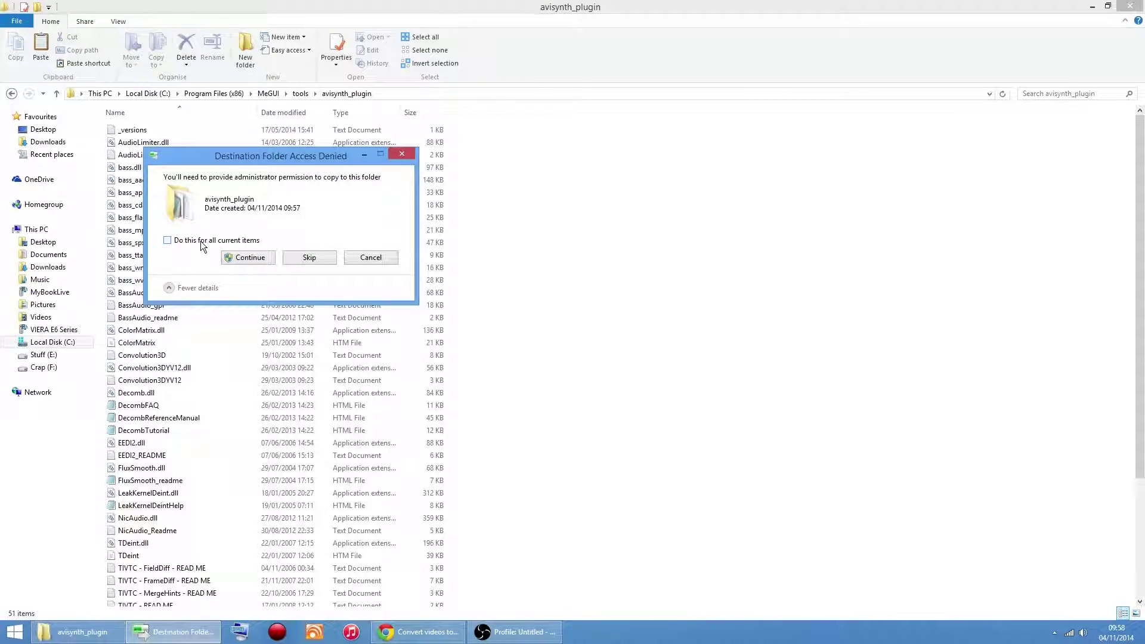
pyautogui.click(257, 259)
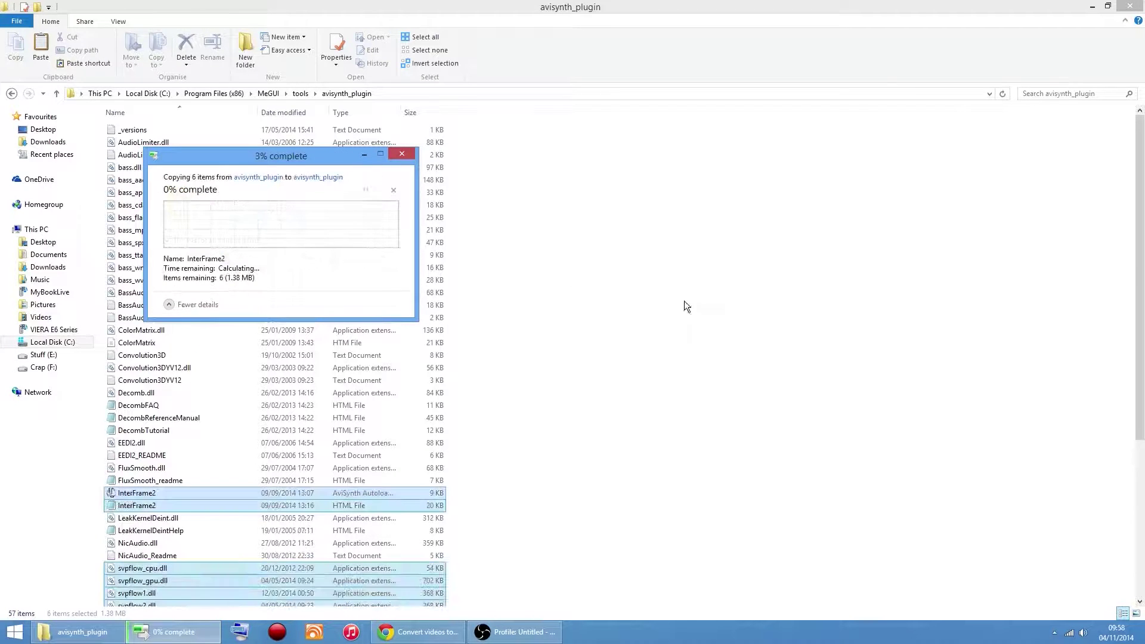
pyautogui.click(684, 316)
pyautogui.scroll(-2, 654, 330)
pyautogui.scroll(2, 655, 331)
pyautogui.click(1130, 6)
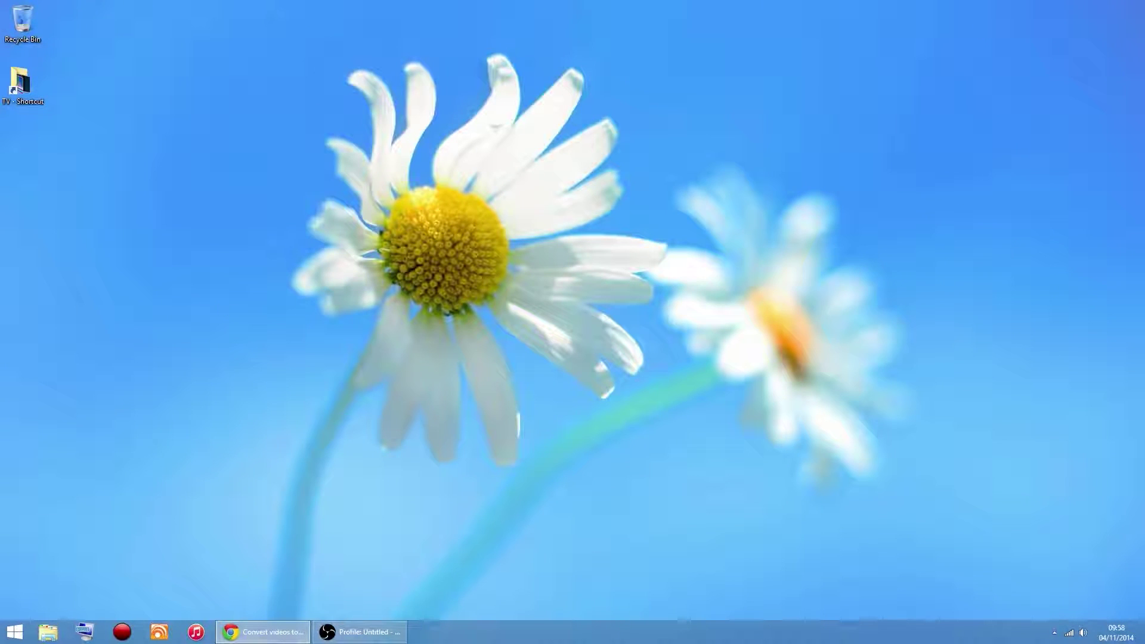
# - Start MeGUI, open the AVS Script Creator beside the main window, and open its AviSynth profile configuration
pyautogui.click(15, 632)
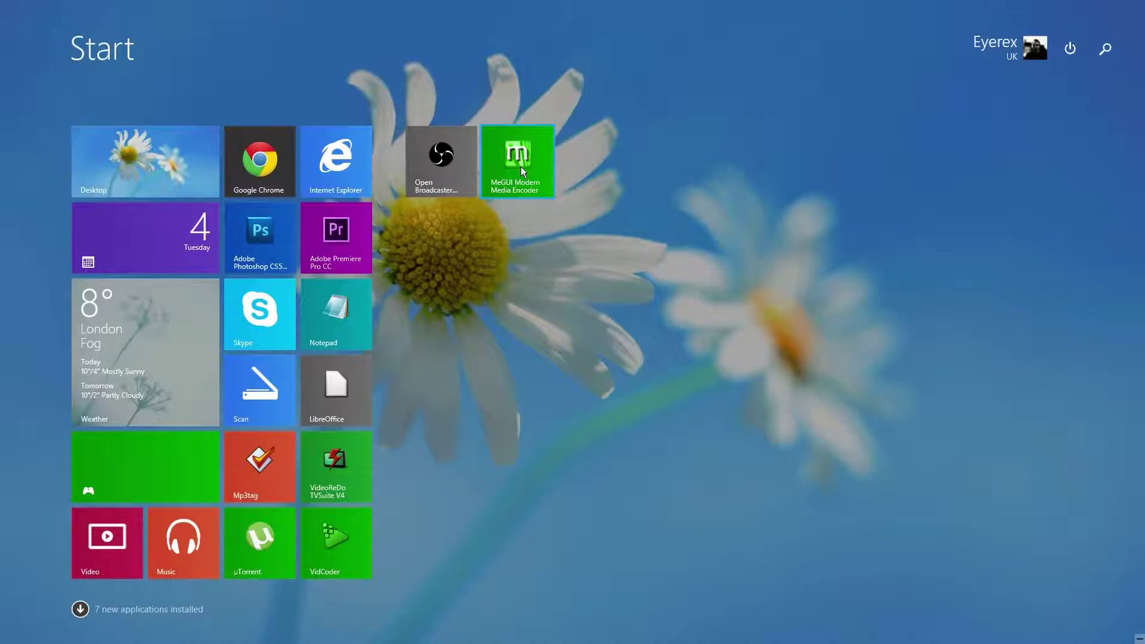
pyautogui.click(521, 167)
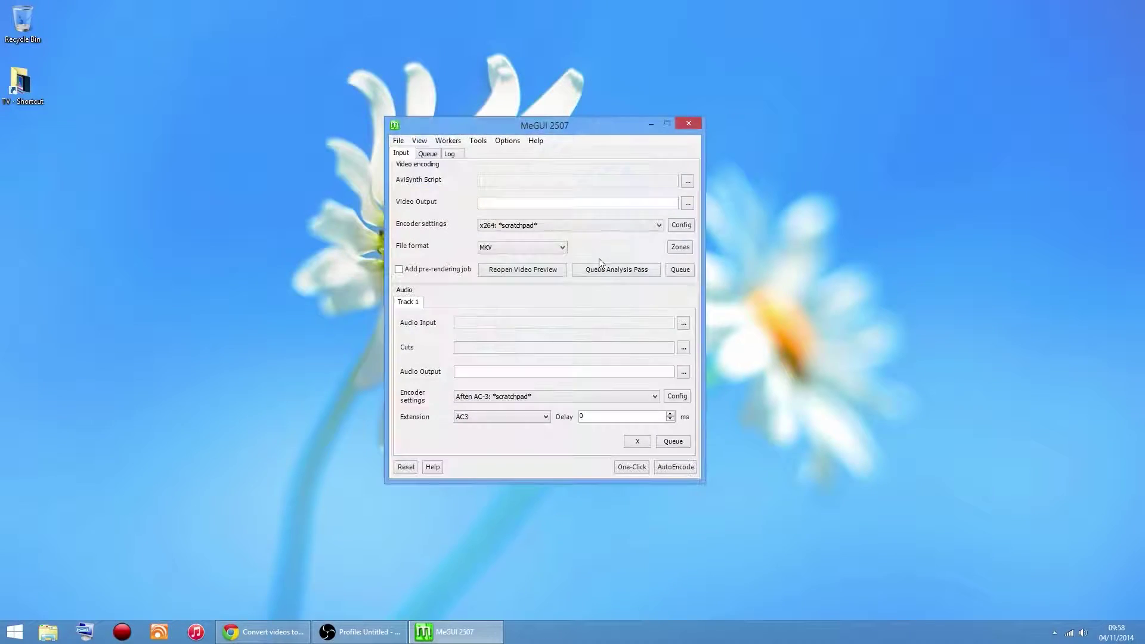
pyautogui.moveTo(545, 125); pyautogui.dragTo(572, 146)
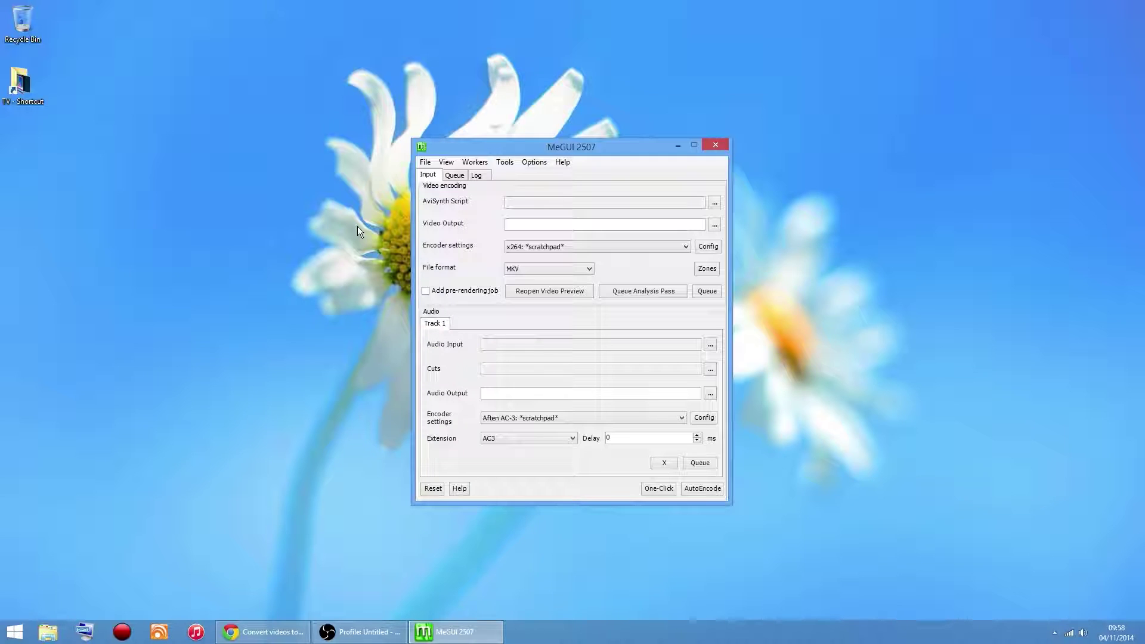
pyautogui.click(502, 164)
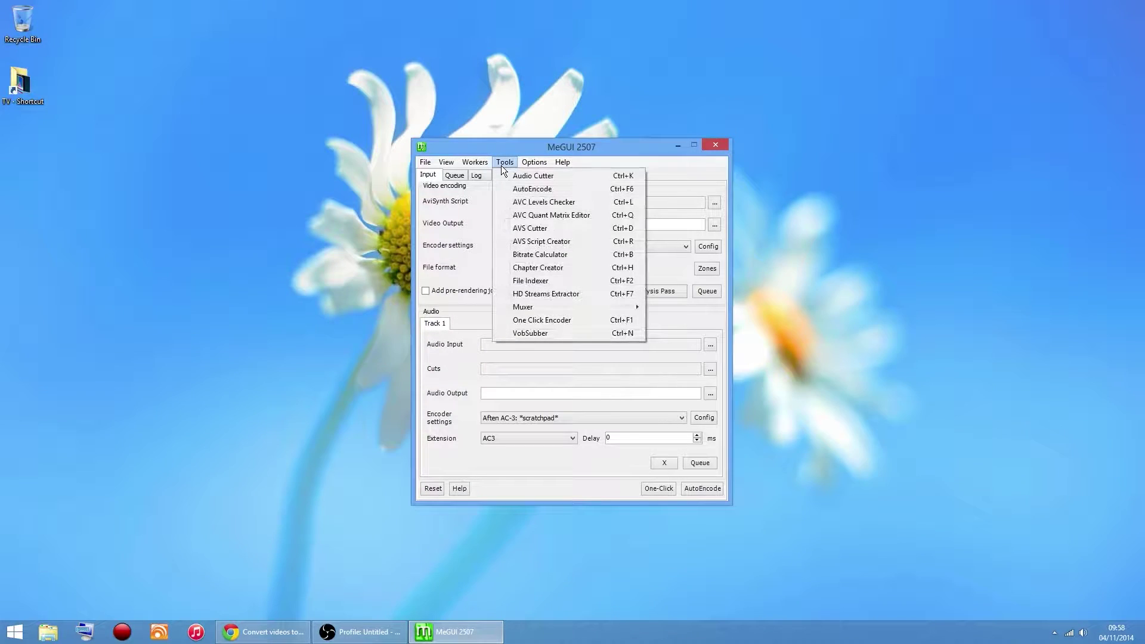
pyautogui.click(535, 242)
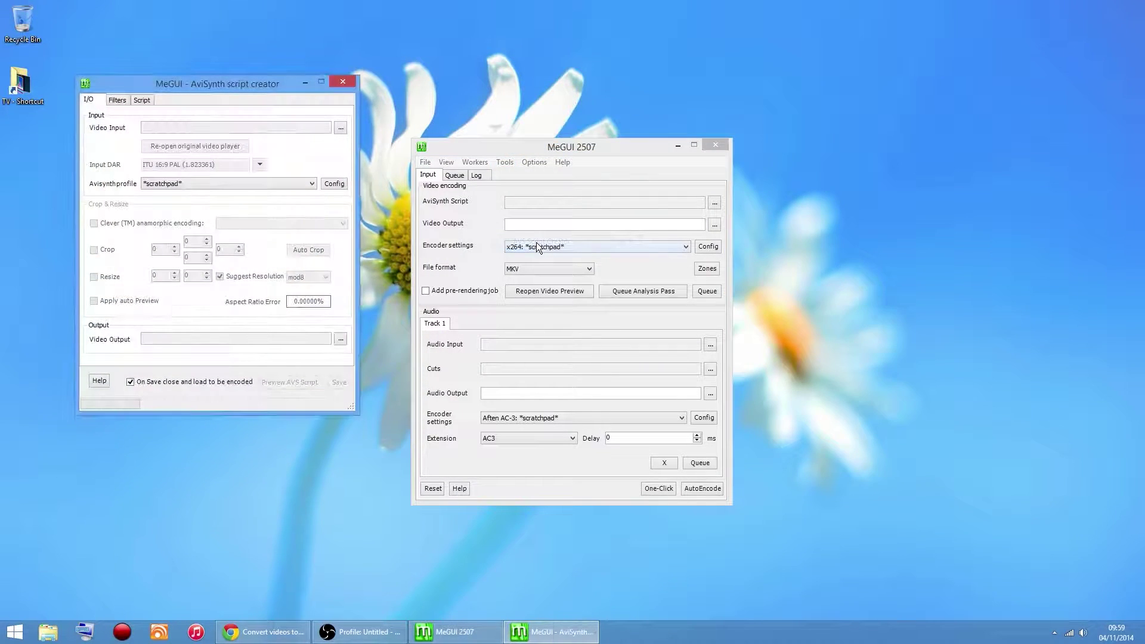
pyautogui.moveTo(220, 85); pyautogui.dragTo(261, 148)
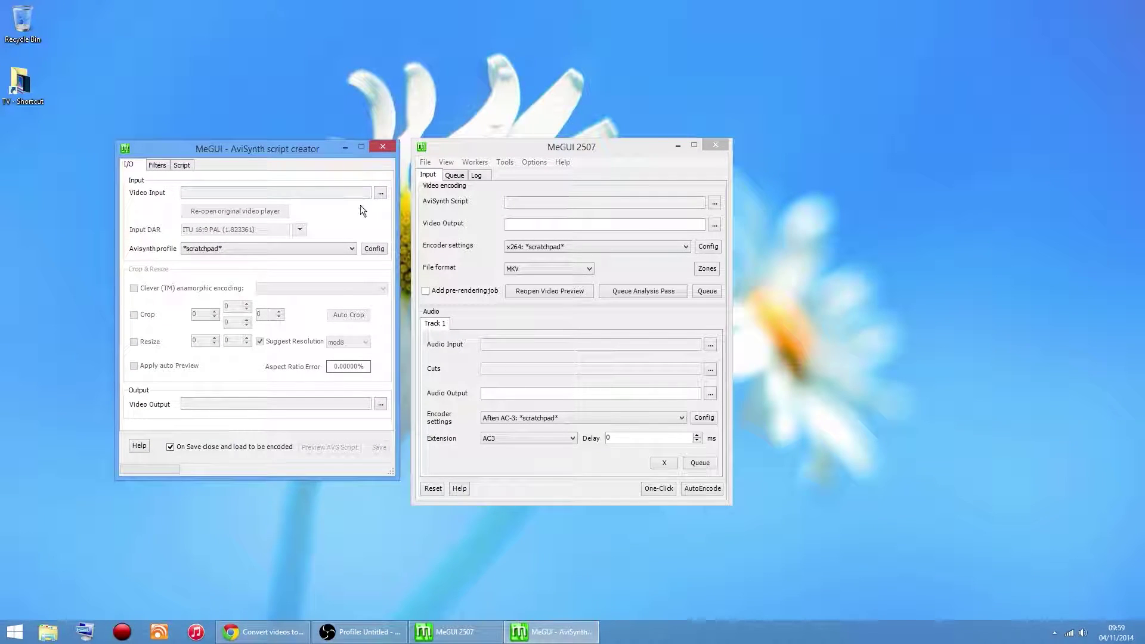
pyautogui.click(378, 248)
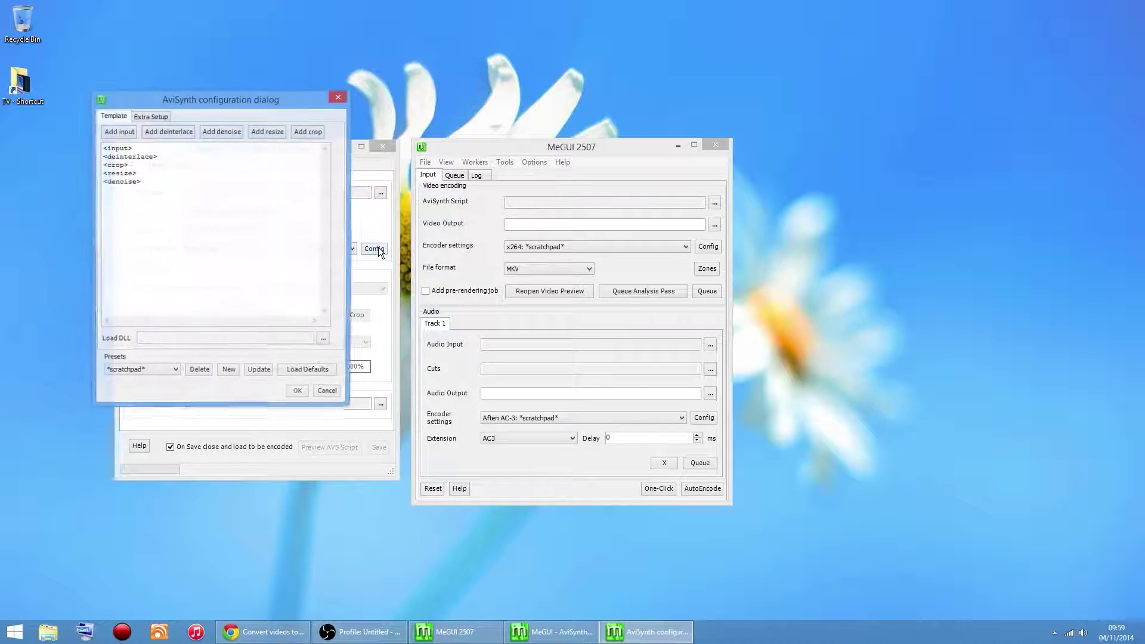
# - Open the Downloads folder and examine the 60FPS conversion script in Step 7 of the spirton.com guide in Chrome
pyautogui.click(48, 632)
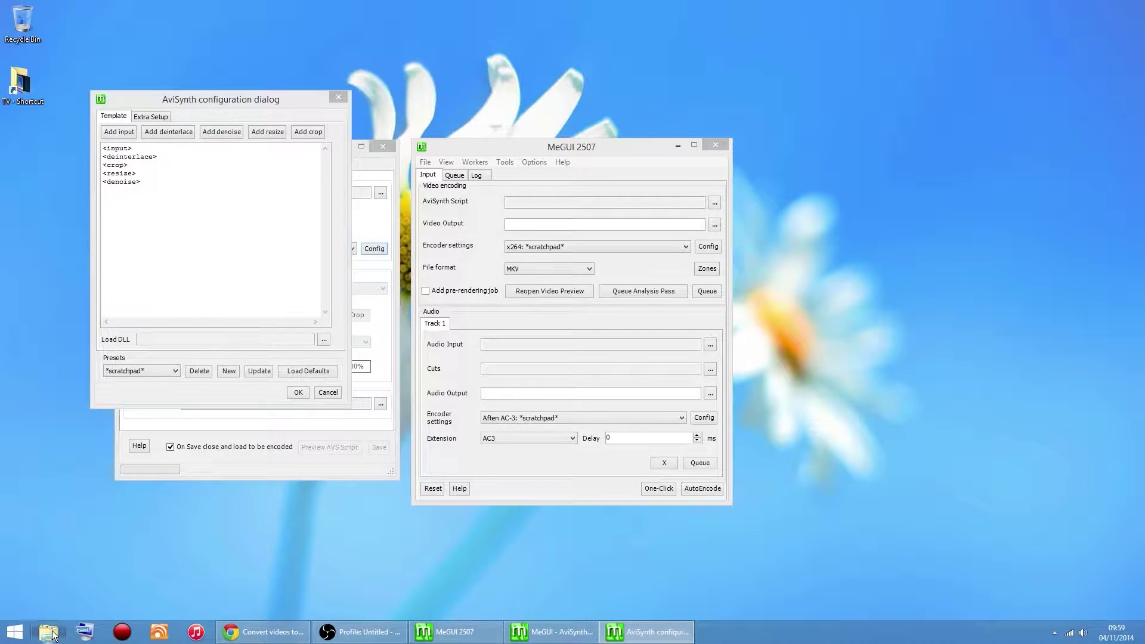
pyautogui.click(54, 267)
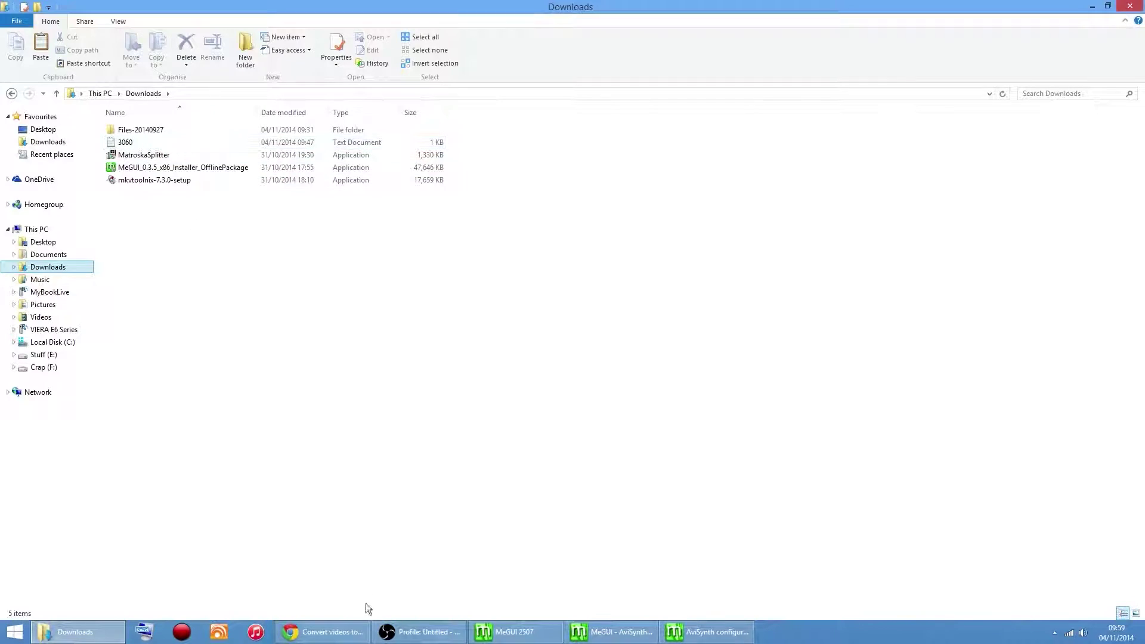
pyautogui.click(327, 631)
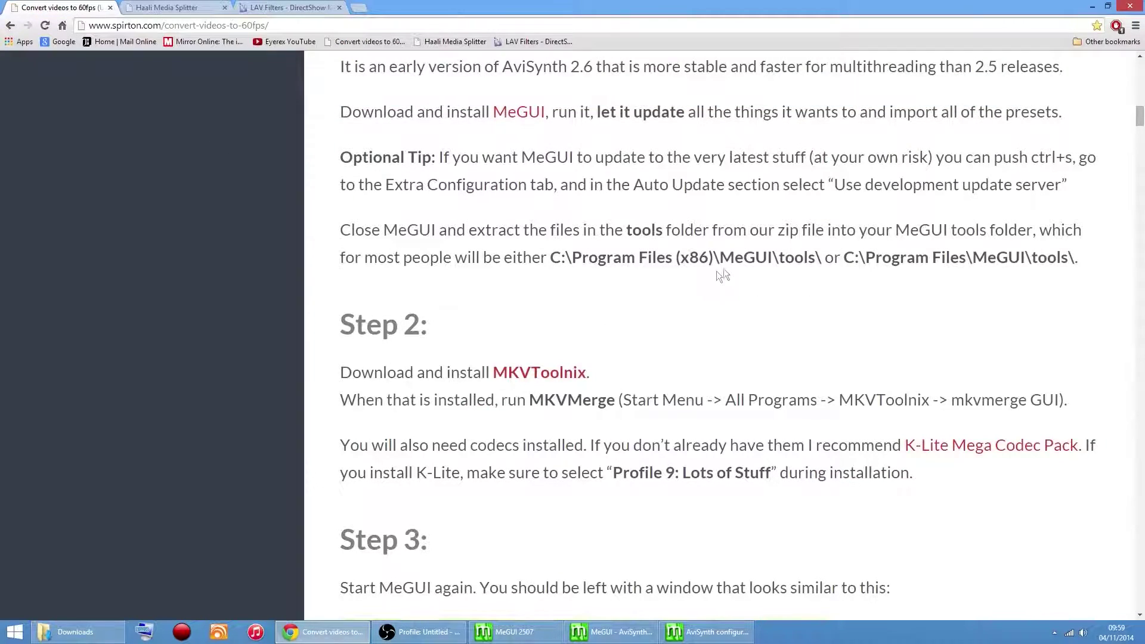
pyautogui.scroll(-20, 719, 276)
pyautogui.scroll(20, 731, 281)
pyautogui.scroll(-12, 713, 289)
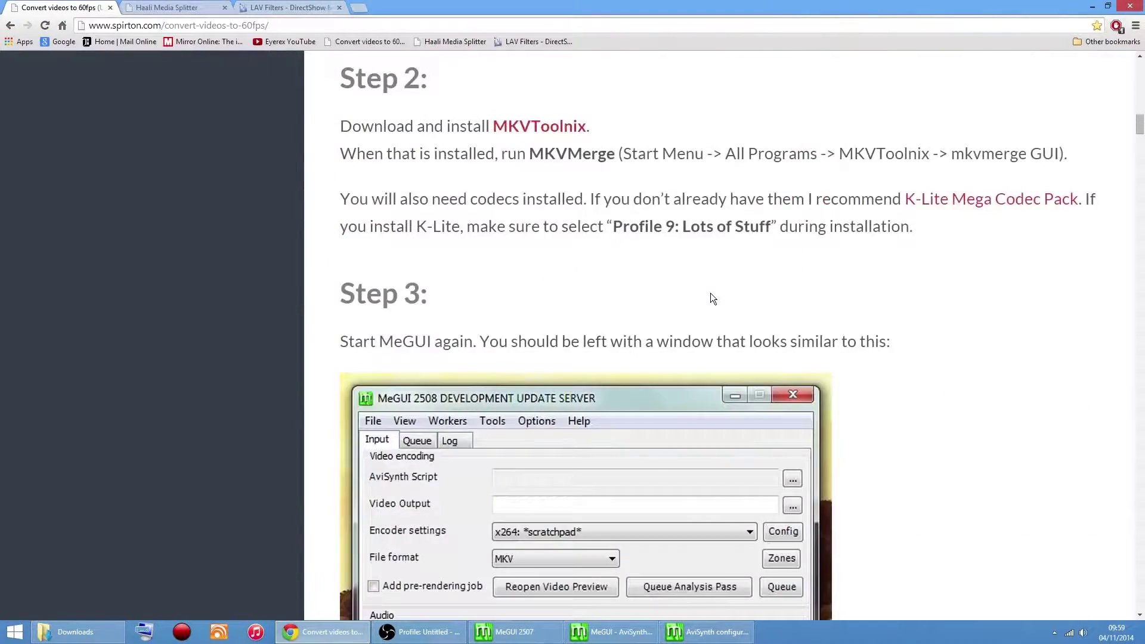
pyautogui.scroll(-20, 713, 298)
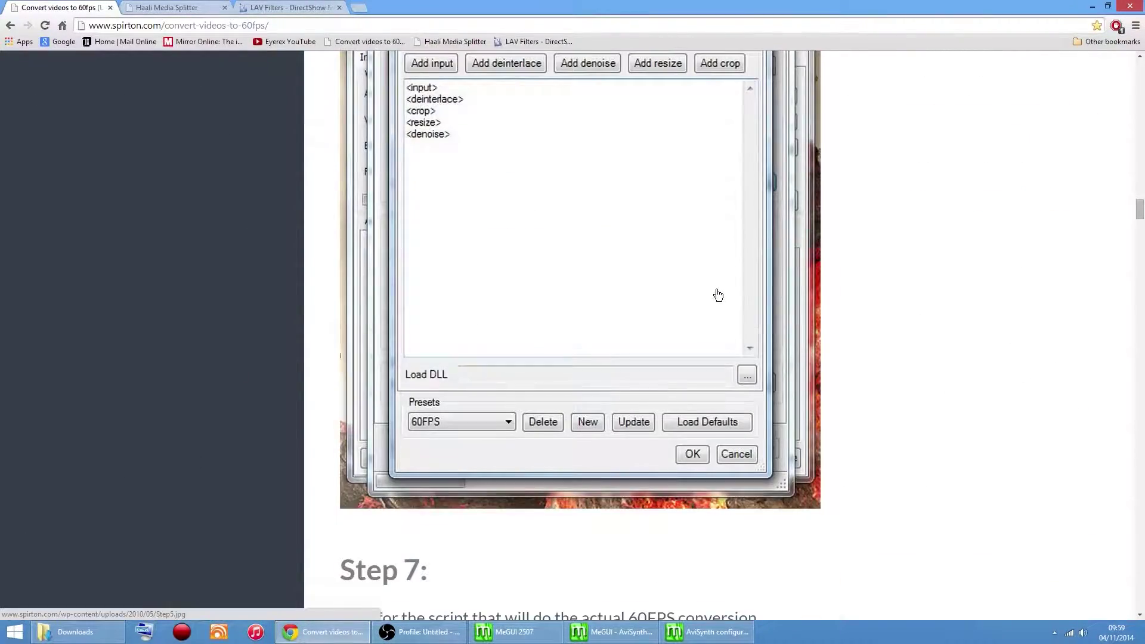
pyautogui.scroll(-8, 718, 294)
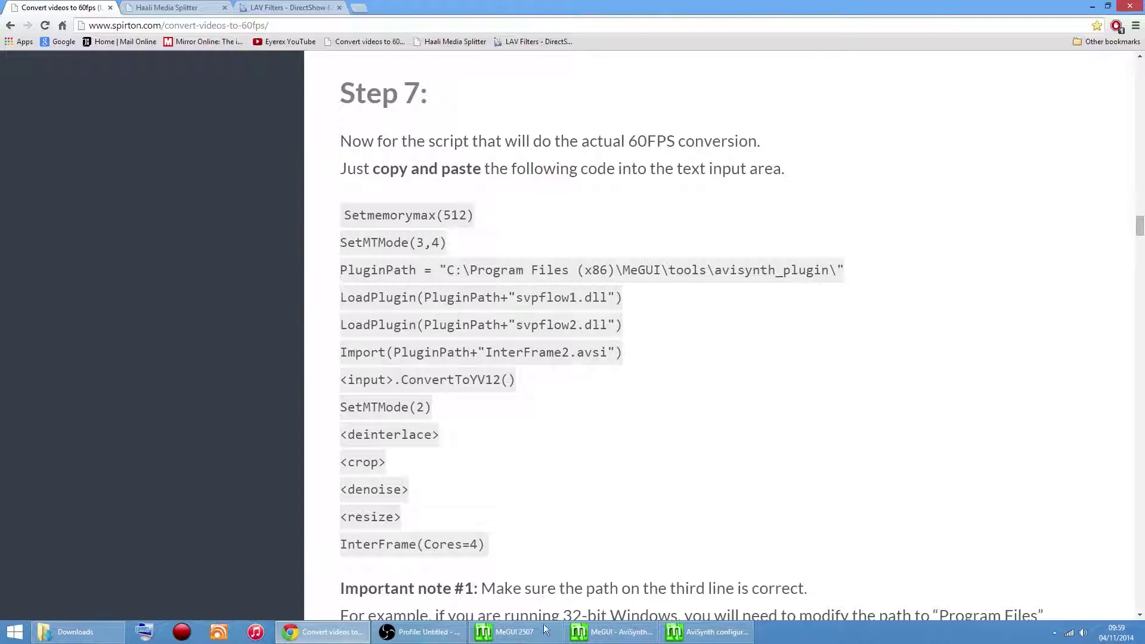
pyautogui.click(1092, 6)
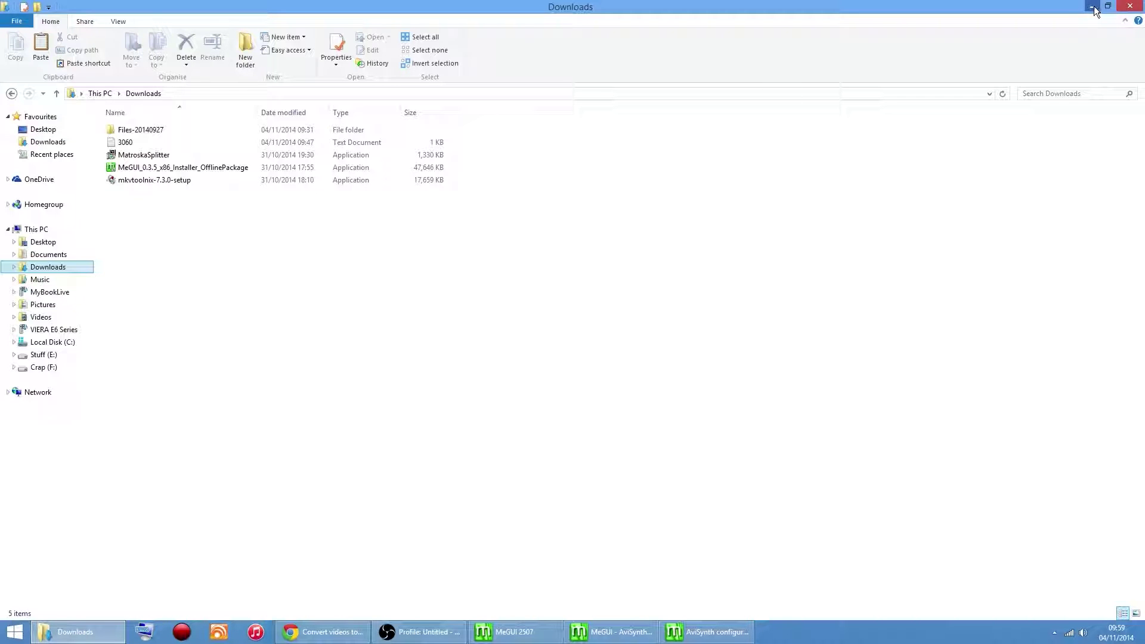
# - Open the 3060 text file from Downloads, copy its entire script, and return to the AviSynth configuration dialog
pyautogui.doubleClick(127, 143)
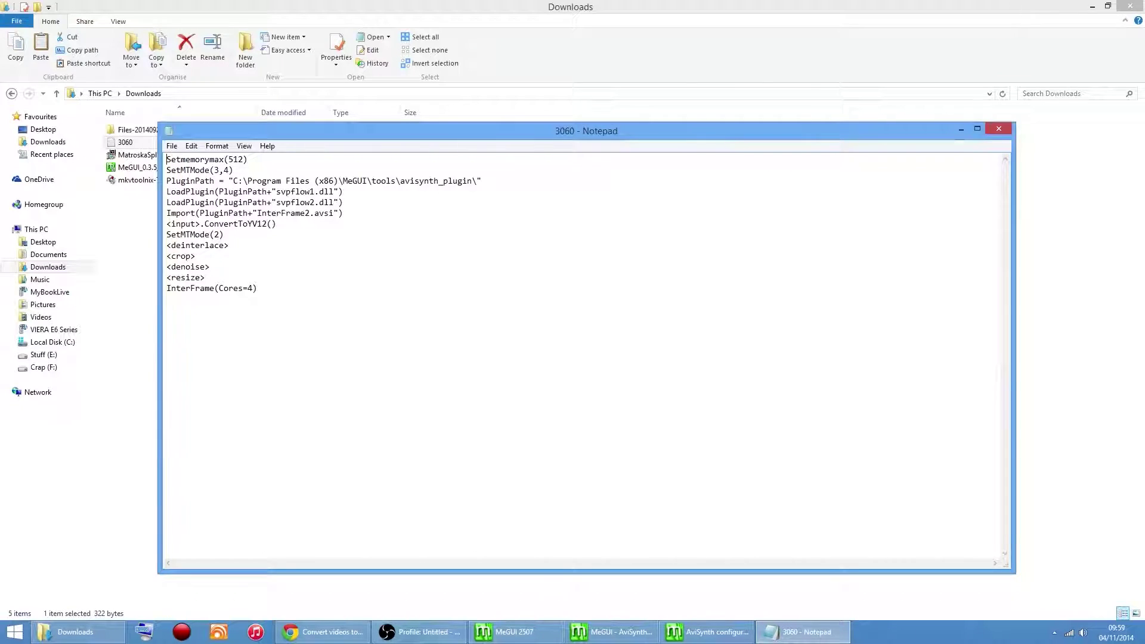
pyautogui.click(1090, 7)
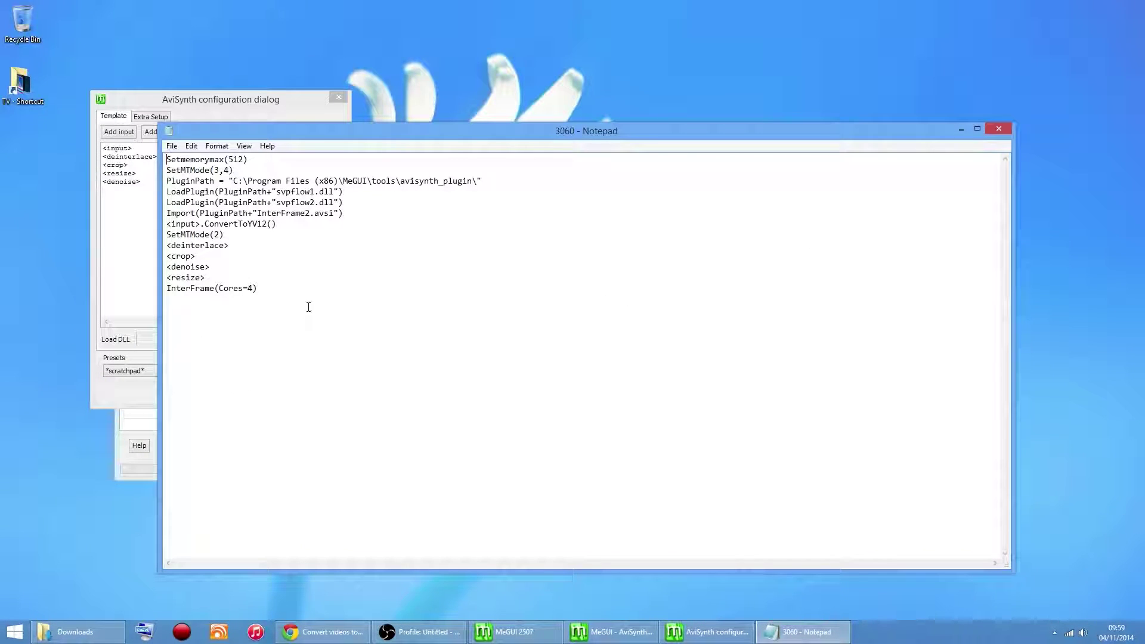
pyautogui.moveTo(264, 291); pyautogui.dragTo(165, 150)
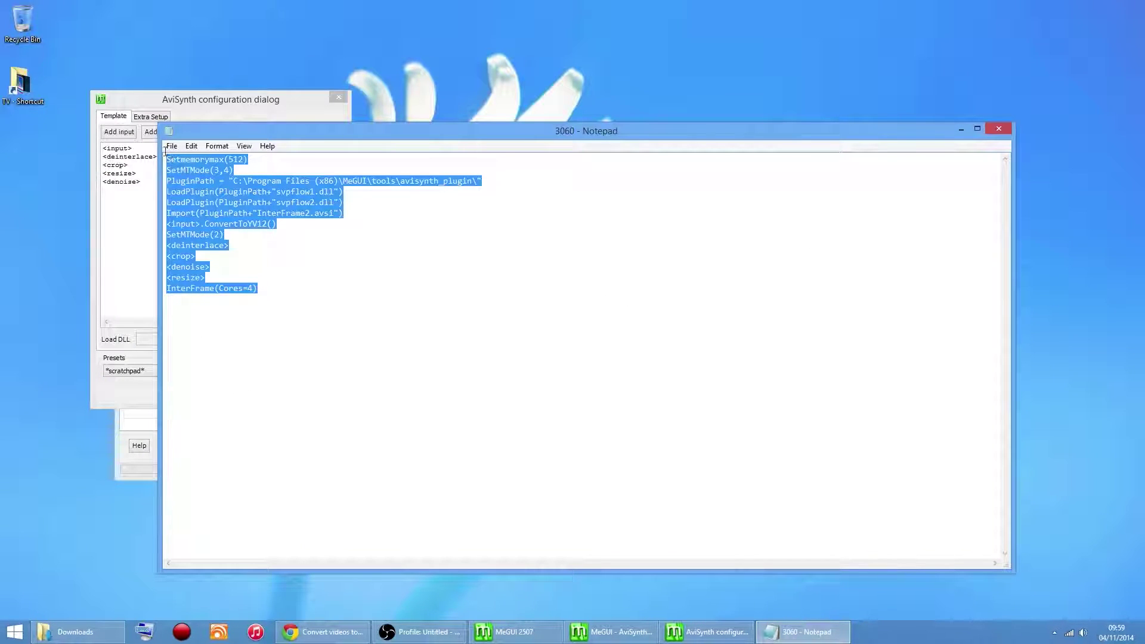
pyautogui.rightClick(189, 170)
pyautogui.click(216, 207)
pyautogui.click(958, 129)
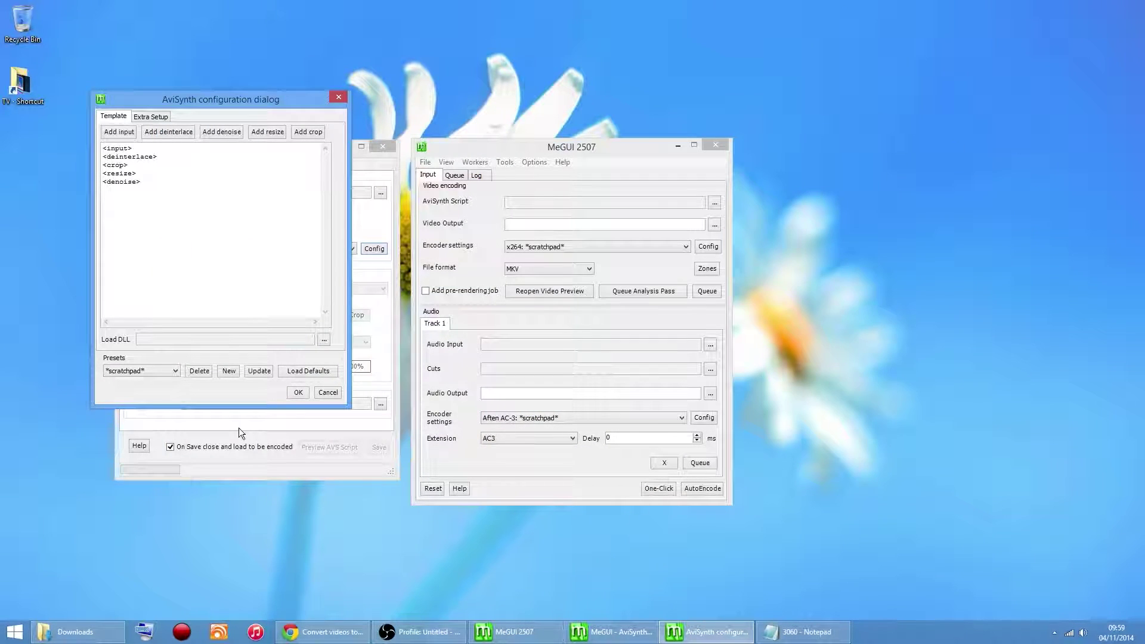
# - Create a new AviSynth preset named 60FPS
pyautogui.click(231, 374)
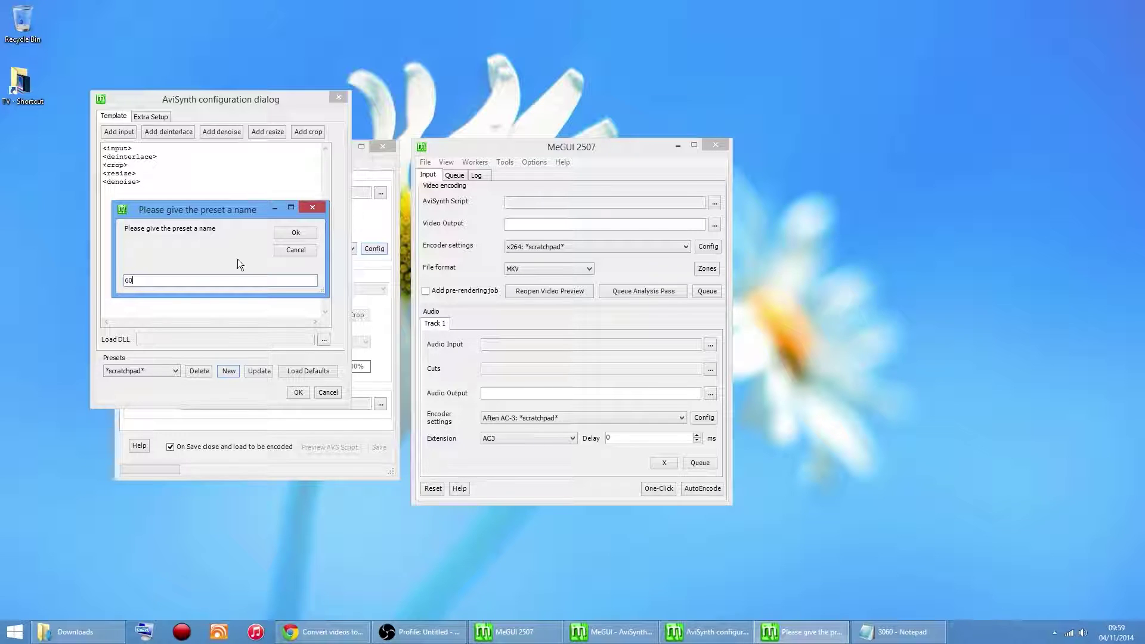
pyautogui.write('60FPS')
pyautogui.click(291, 230)
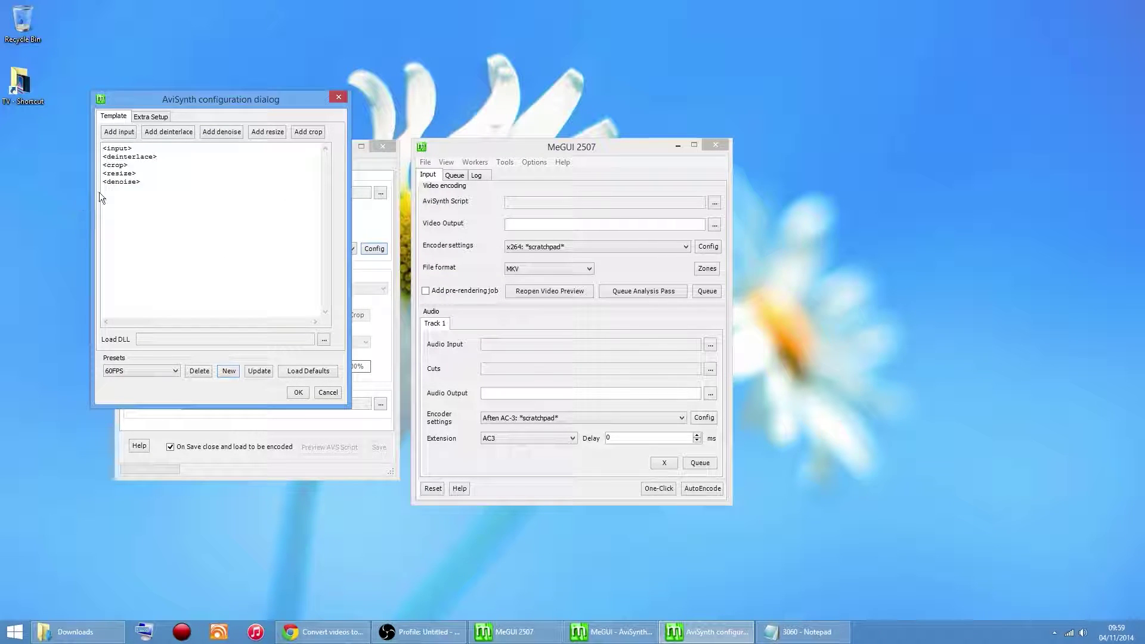
# - Replace the default template text of the 60FPS preset with the copied InterFrame script
pyautogui.moveTo(153, 184); pyautogui.dragTo(83, 144)
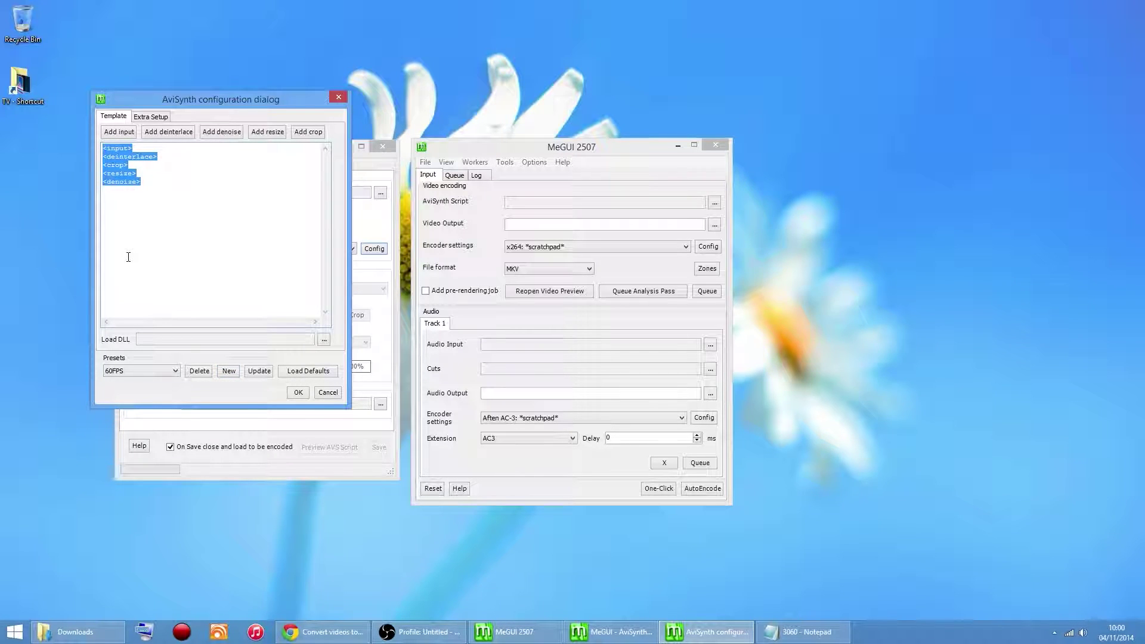
pyautogui.press('Delete')
pyautogui.rightClick(124, 195)
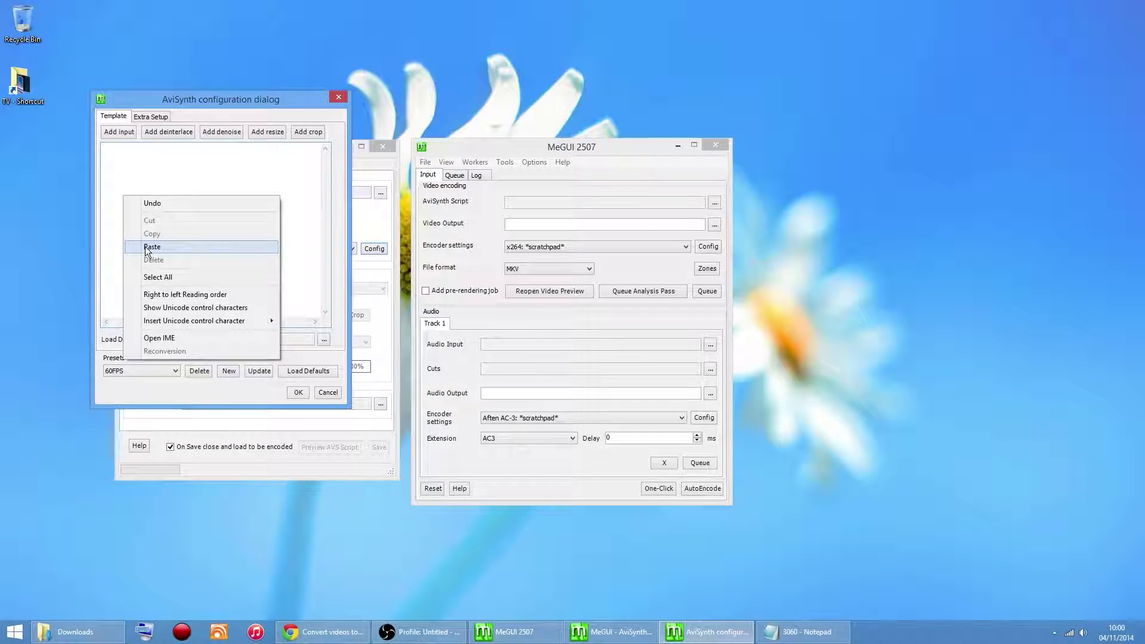
pyautogui.click(146, 246)
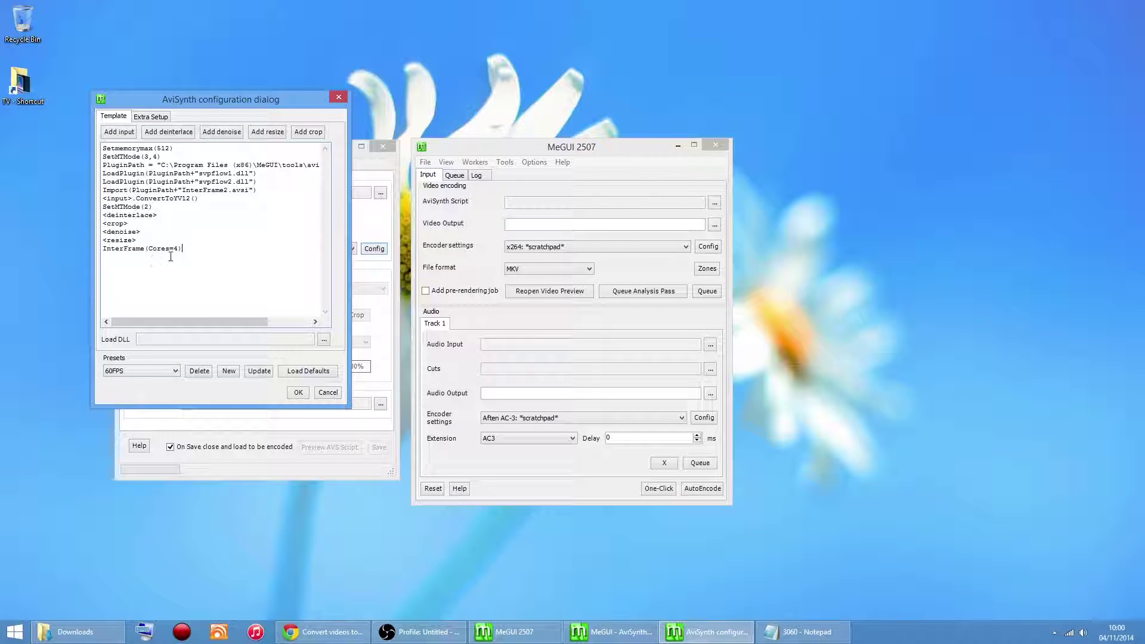
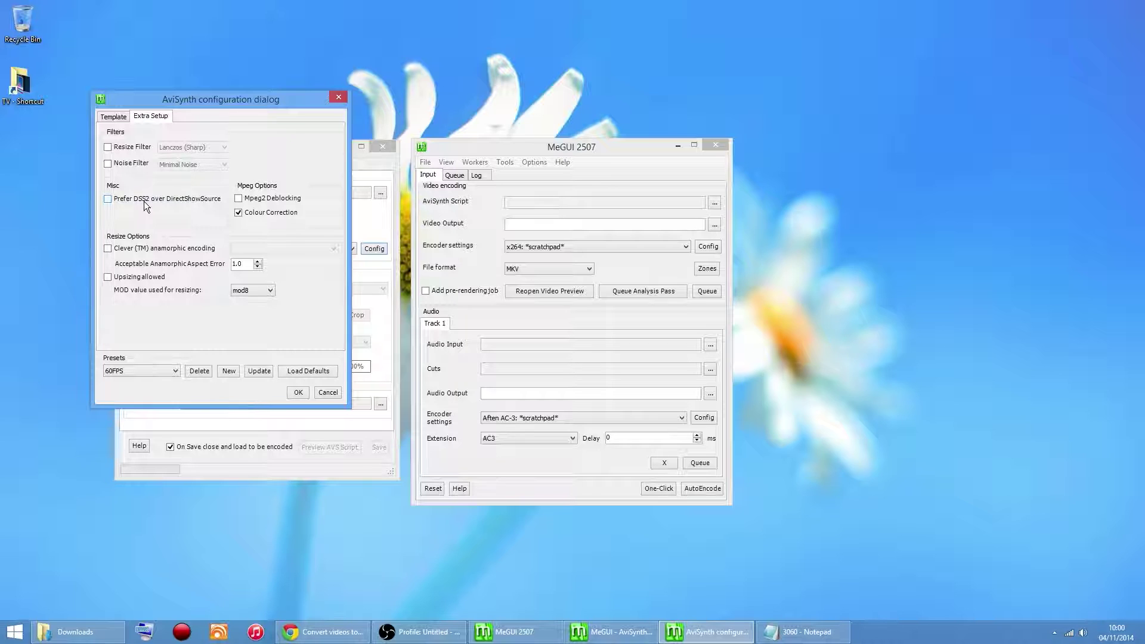
# - Switch to Chrome, view the Haali Media Splitter download page, and return to the AviSynth configuration dialog
pyautogui.click(325, 632)
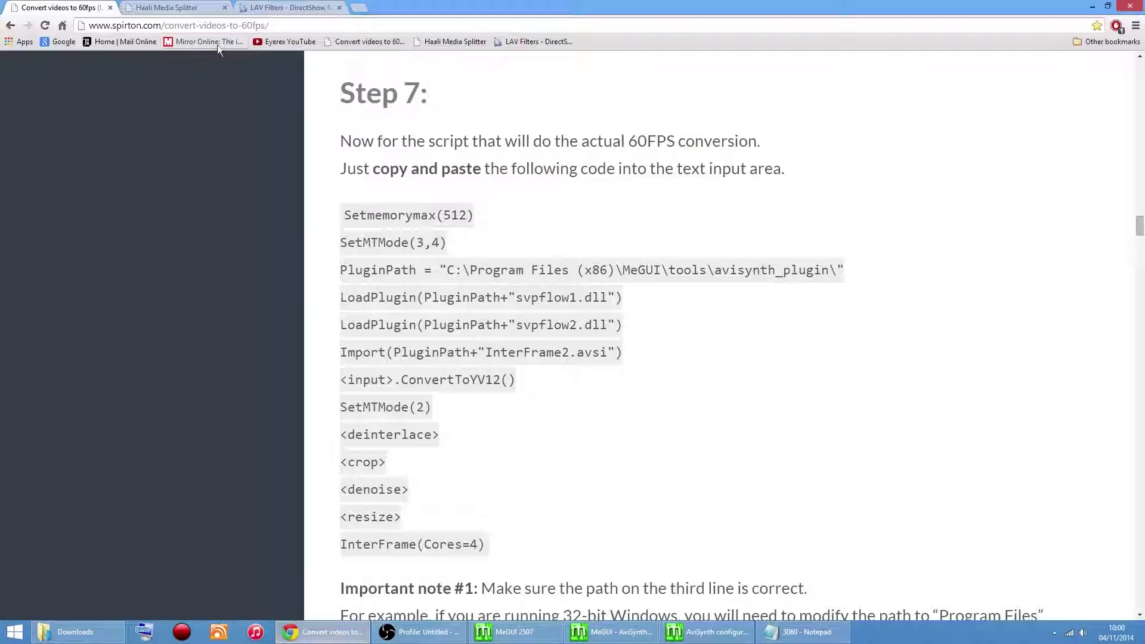
pyautogui.click(173, 7)
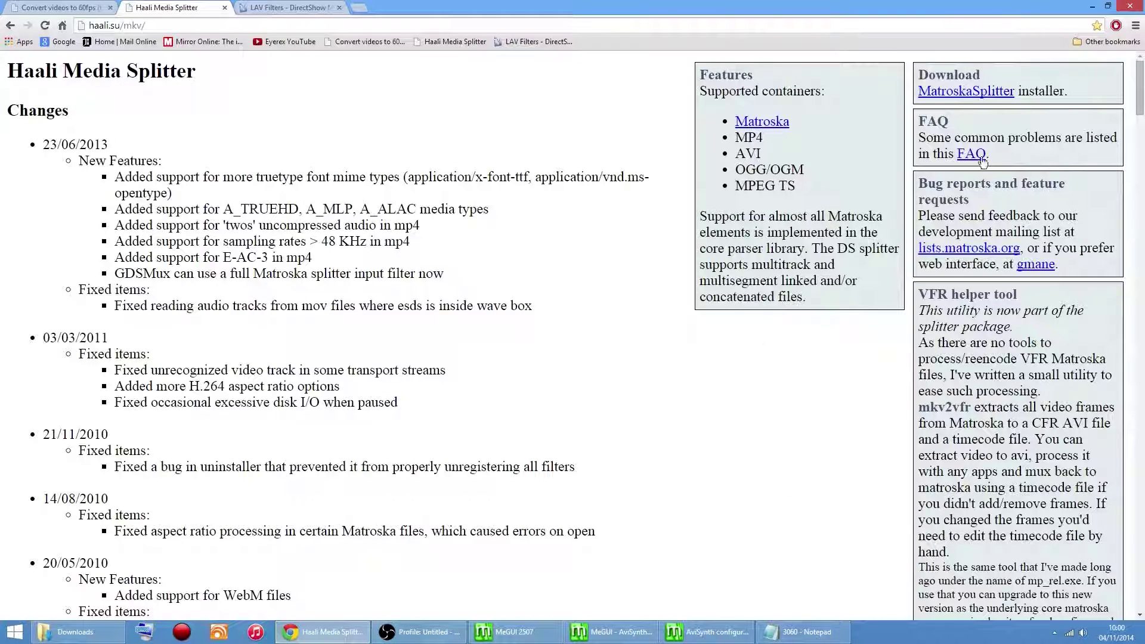
pyautogui.click(1092, 6)
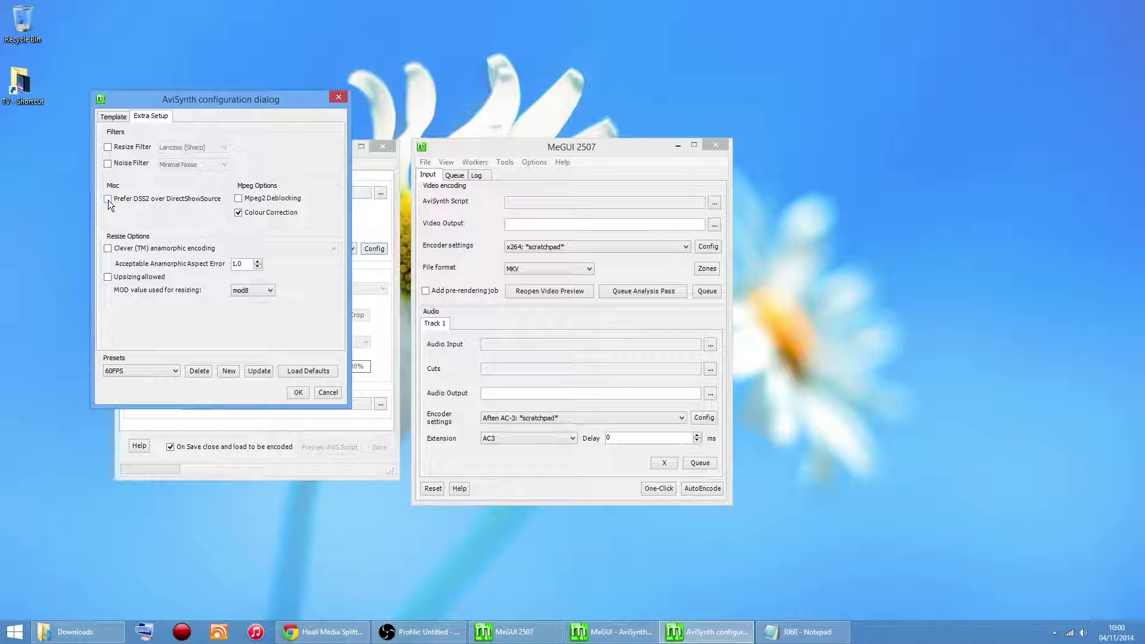
# - Enable DSS2 preference and upsizing, set the resizing MOD value to mod4, and update and apply the 60FPS preset
pyautogui.click(108, 277)
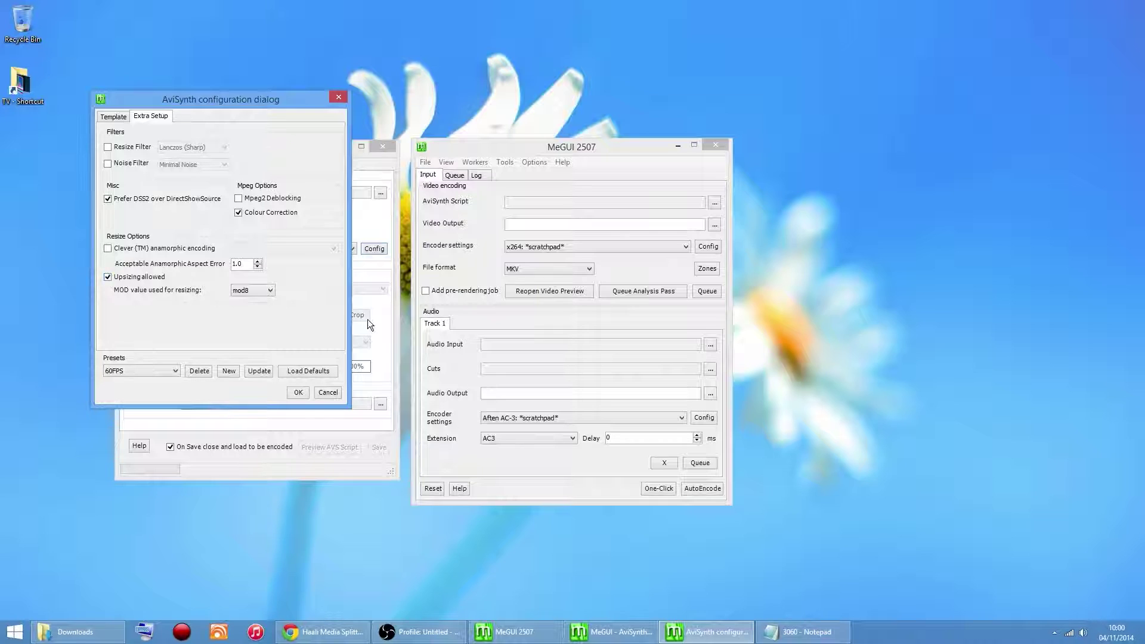
pyautogui.click(260, 291)
pyautogui.click(246, 316)
pyautogui.click(257, 371)
pyautogui.click(298, 394)
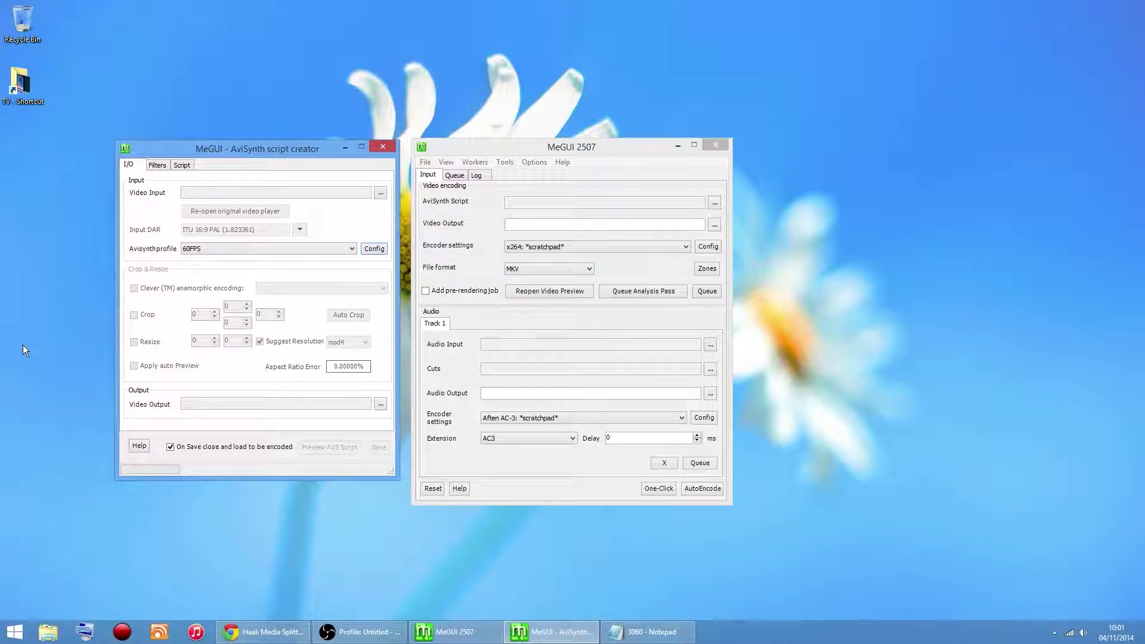
# - Load HDPVR_20141103_2104.ts from Videos through DirectShowSource and save its AviSynth script for encoding, closing the video previews
pyautogui.click(381, 192)
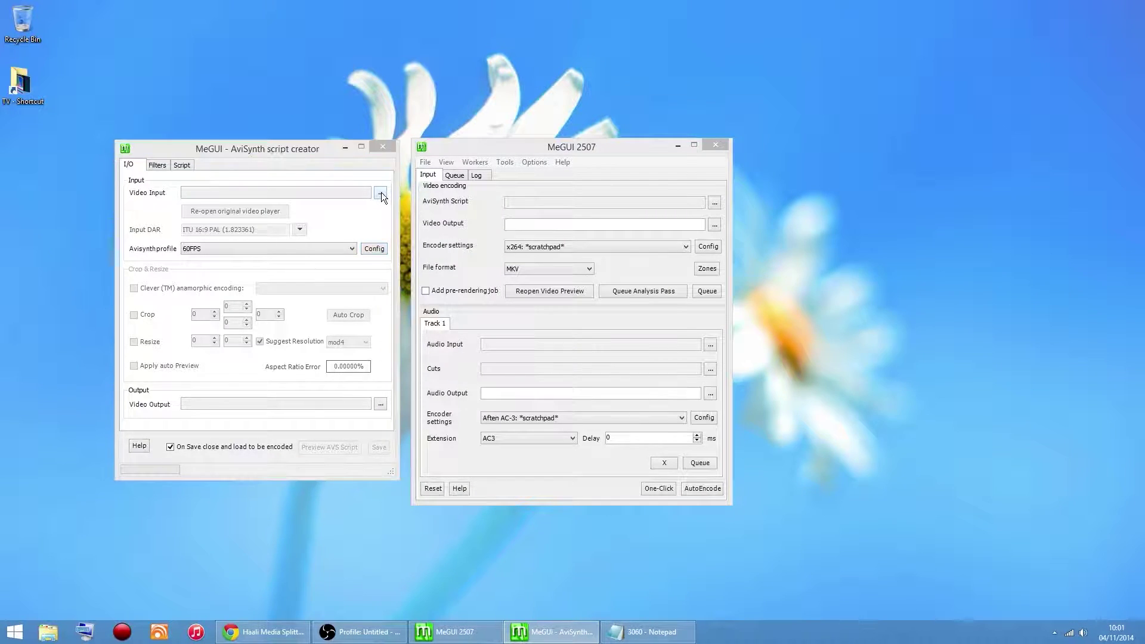
pyautogui.click(164, 348)
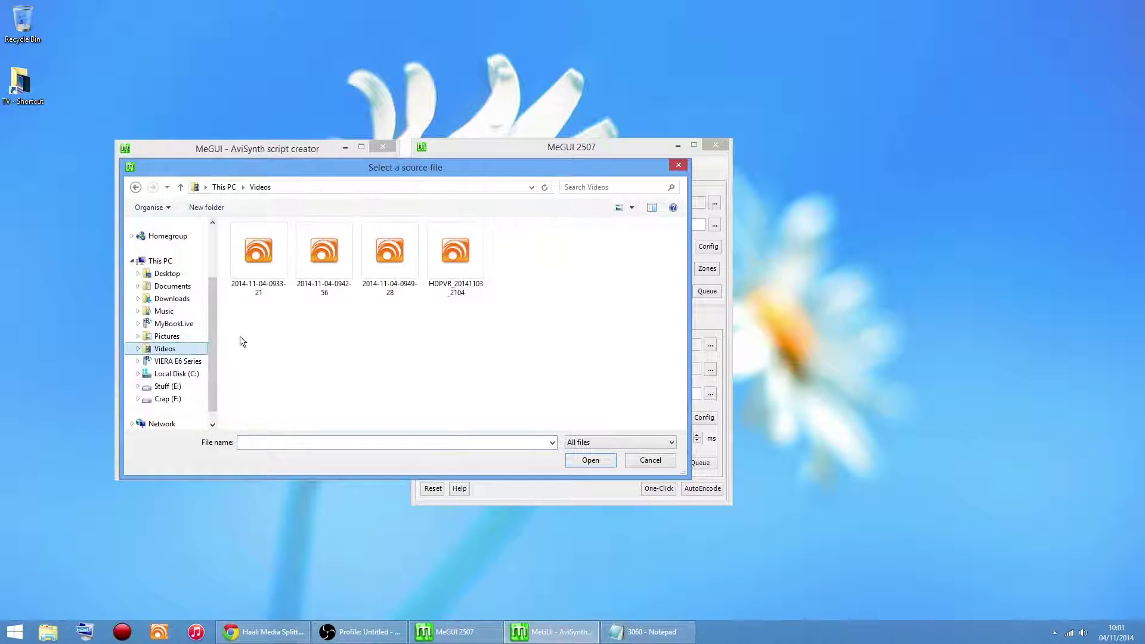
pyautogui.doubleClick(457, 263)
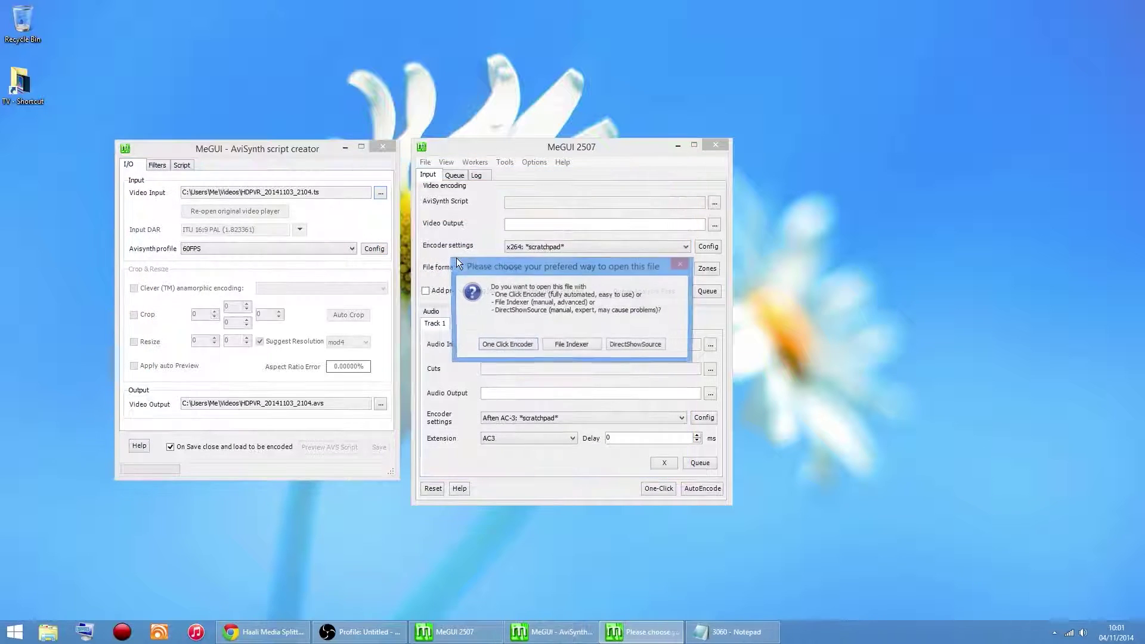
pyautogui.click(638, 345)
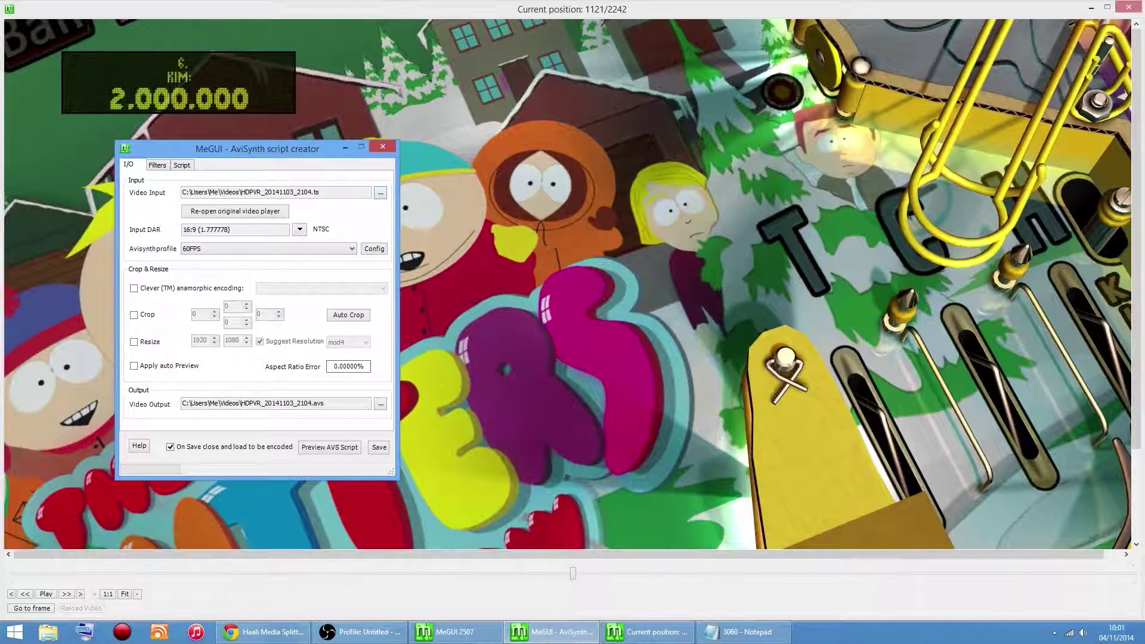
pyautogui.click(1129, 8)
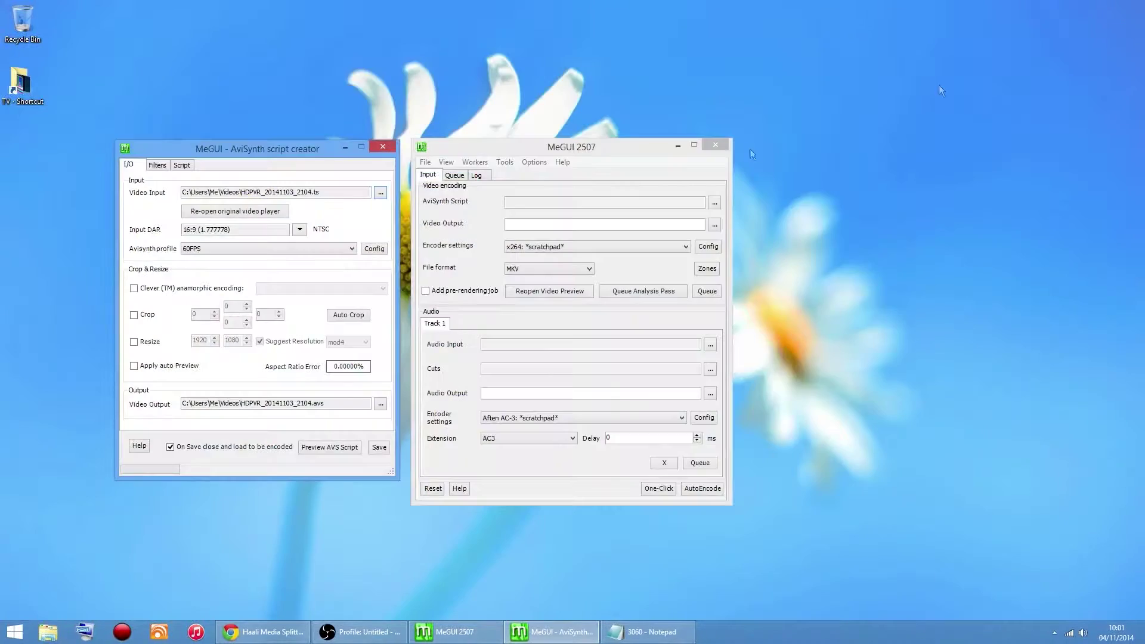
pyautogui.click(378, 447)
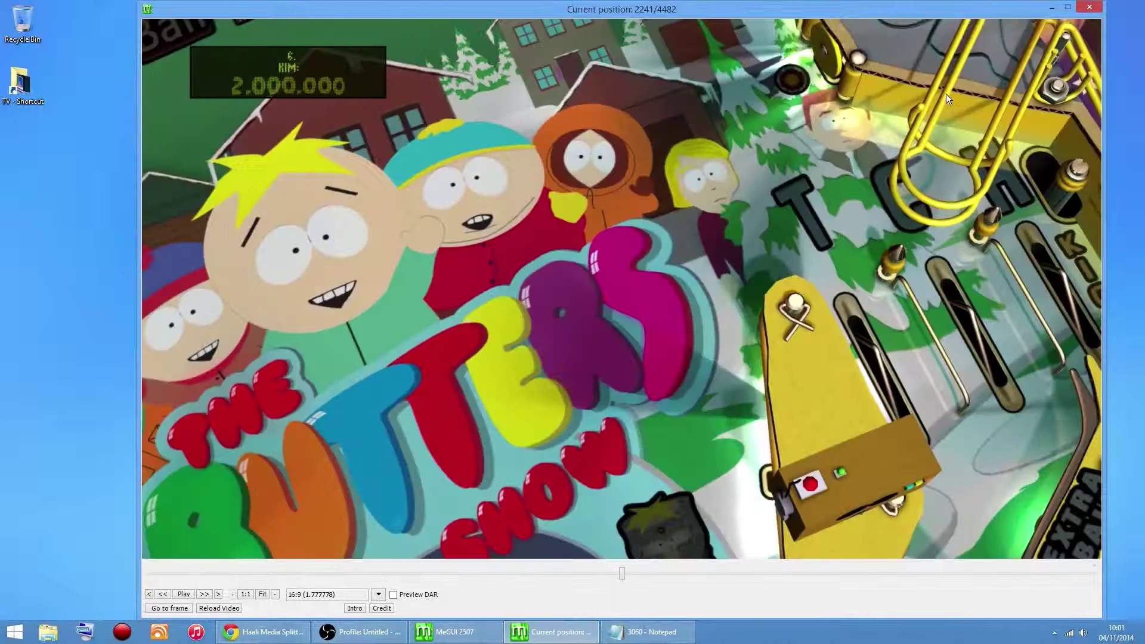
pyautogui.click(1092, 8)
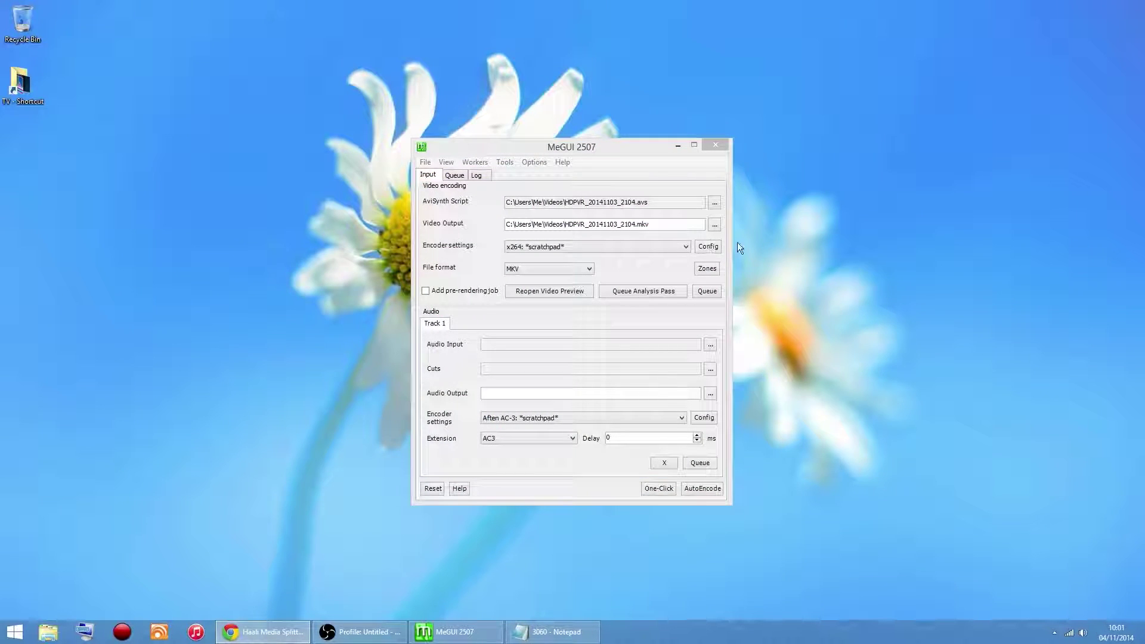
# - Accept the existing x264 encoder settings, add the video encode to the queue, and show the queued jobs
pyautogui.click(707, 245)
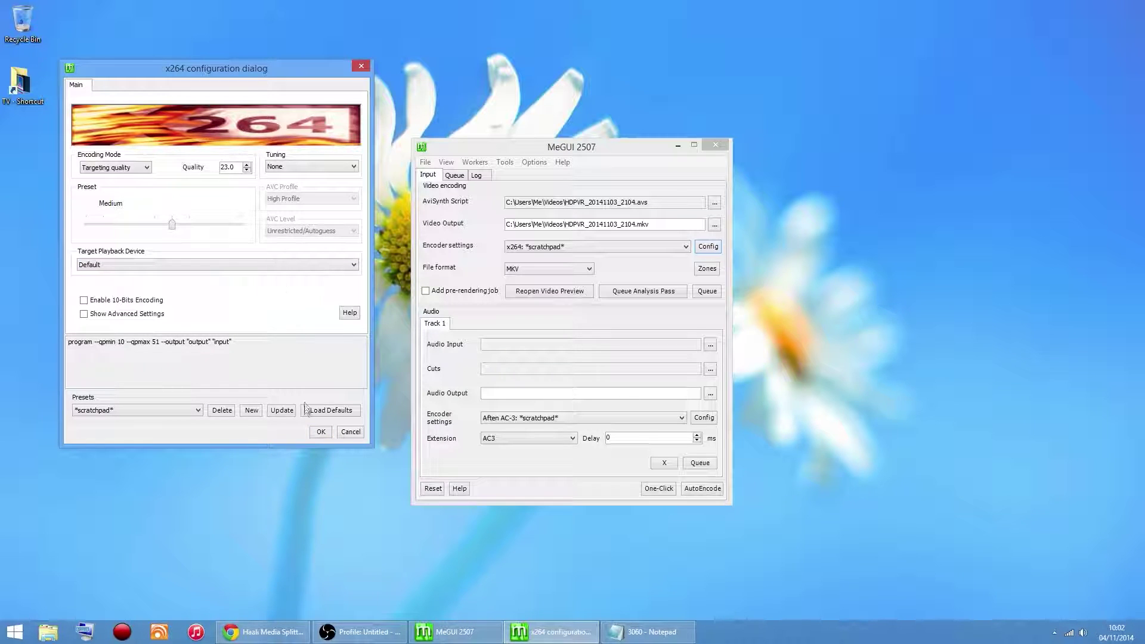
pyautogui.click(321, 432)
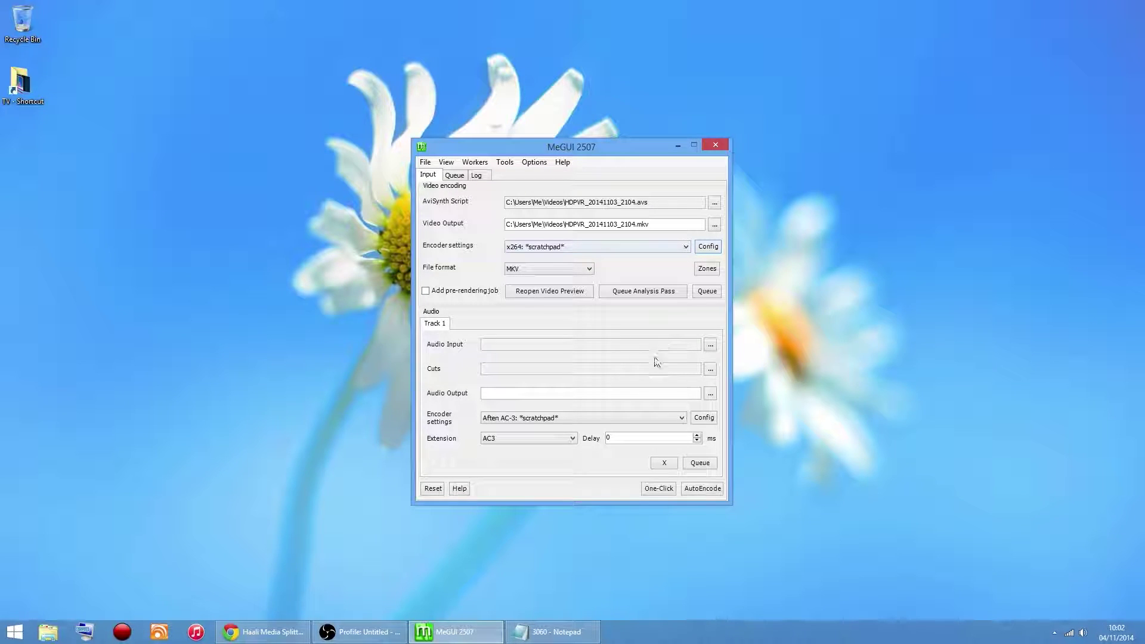
pyautogui.click(709, 292)
pyautogui.click(455, 176)
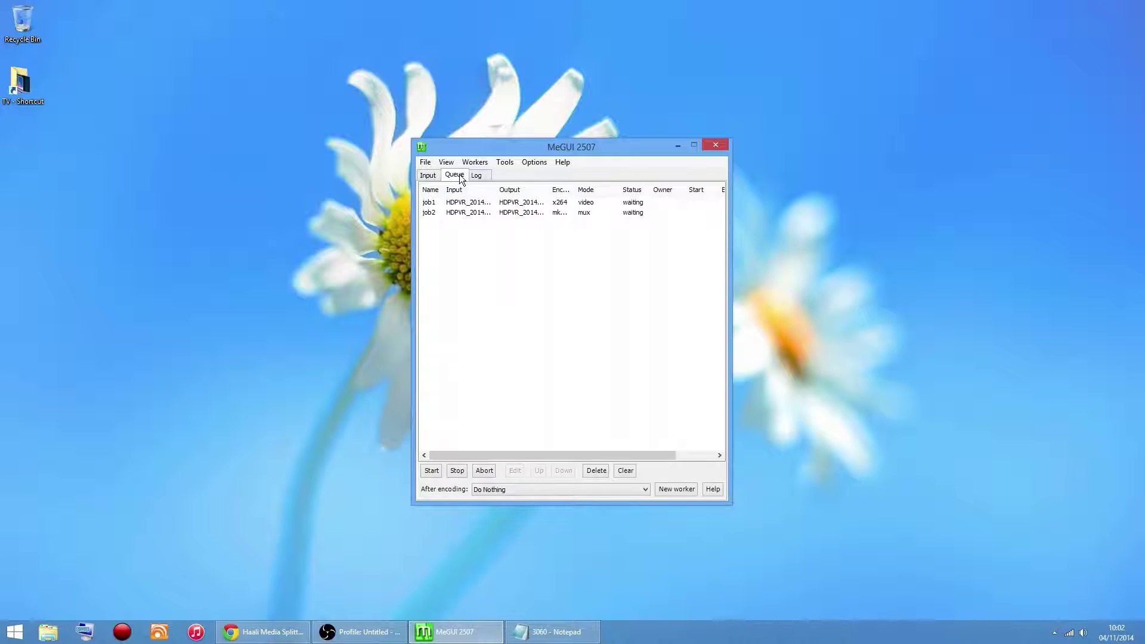
# - Start the queued jobs and set the encoding priority to NORMAL
pyautogui.click(431, 471)
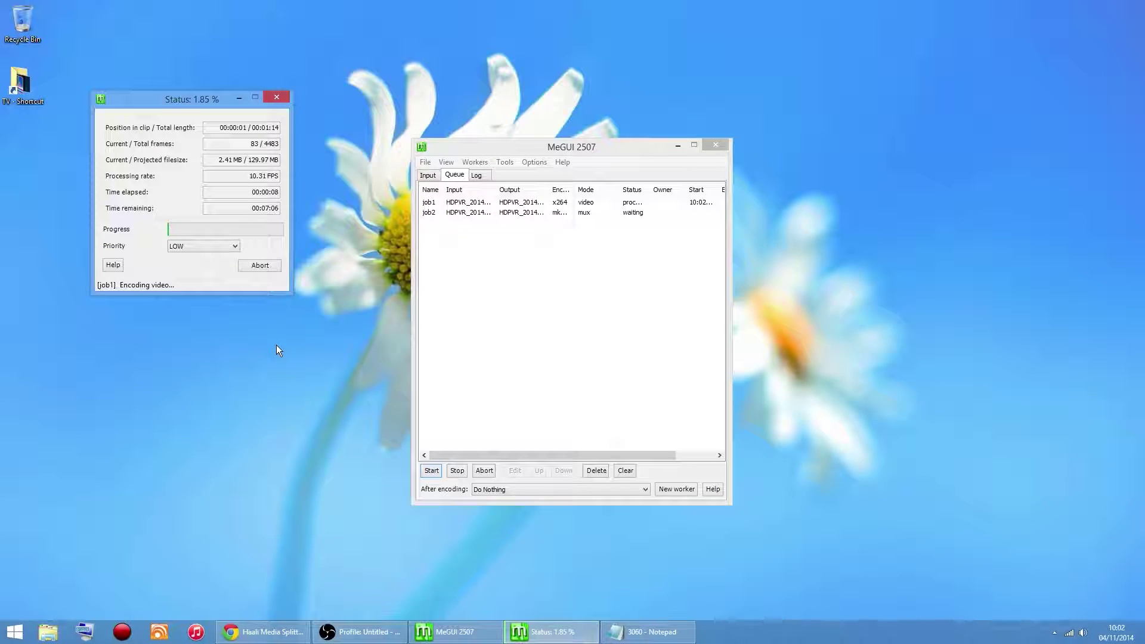
pyautogui.click(204, 246)
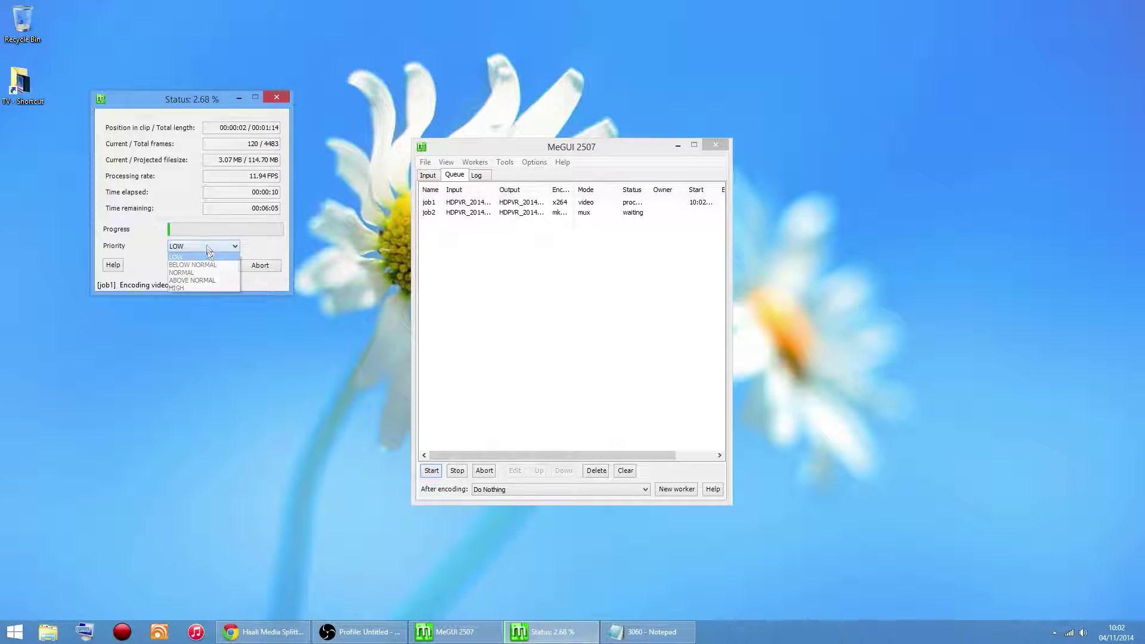
pyautogui.click(194, 272)
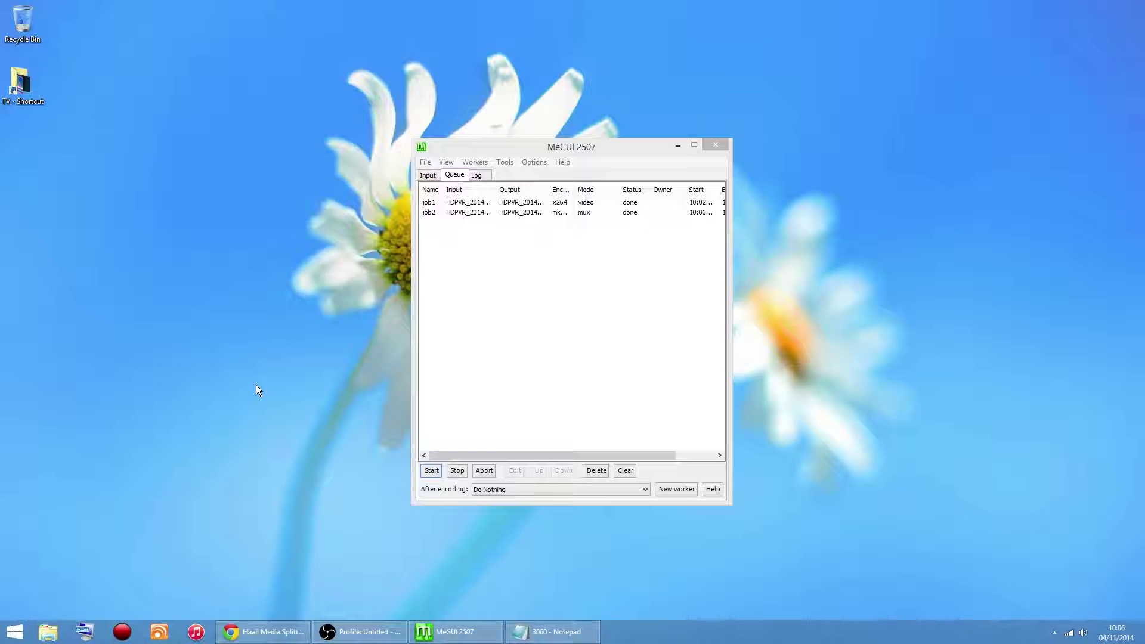
# - Close MeGUI and open the Videos folder in File Explorer
pyautogui.click(719, 147)
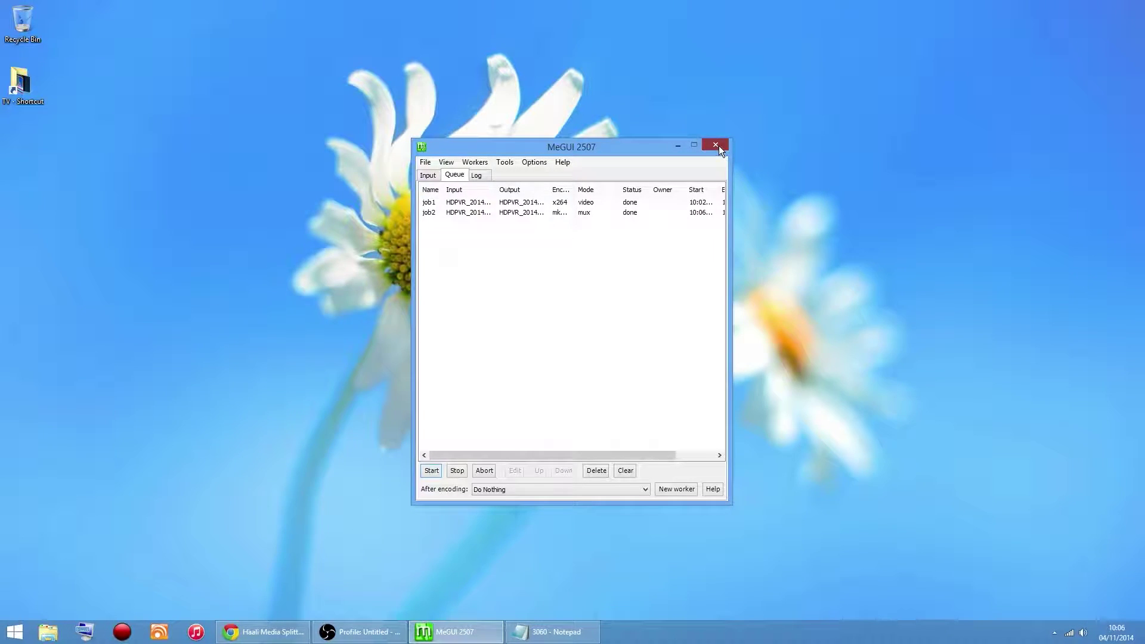
pyautogui.click(48, 632)
pyautogui.click(48, 317)
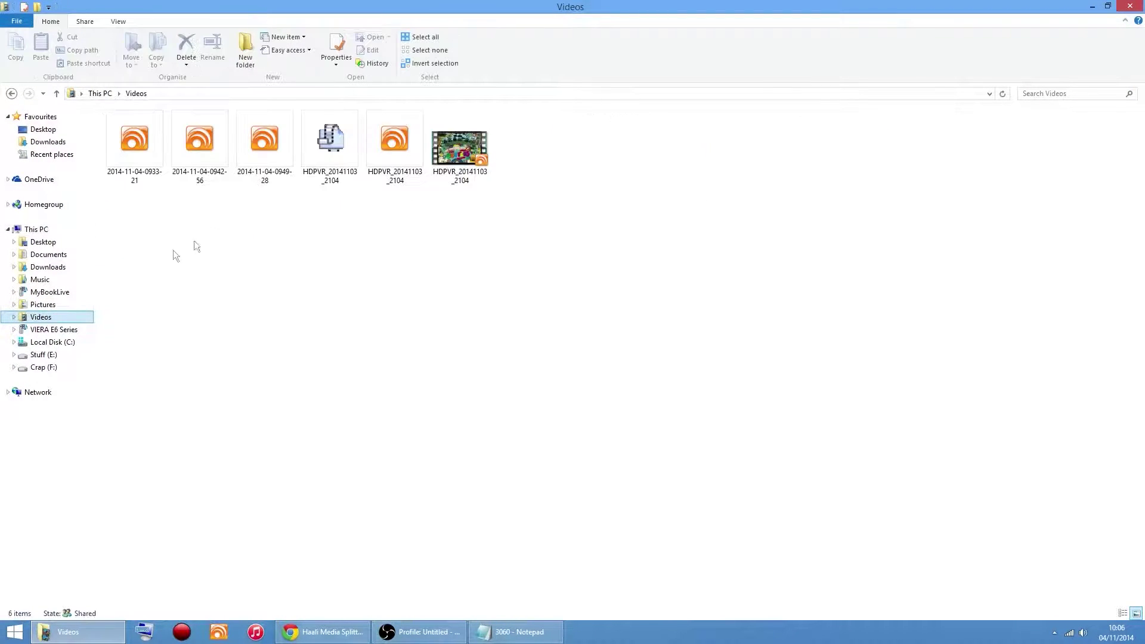
# - Play the HDPVR_20141103_2104 video file that has no thumbnail in DVB Viewer, exit full screen, and close the player
pyautogui.doubleClick(399, 142)
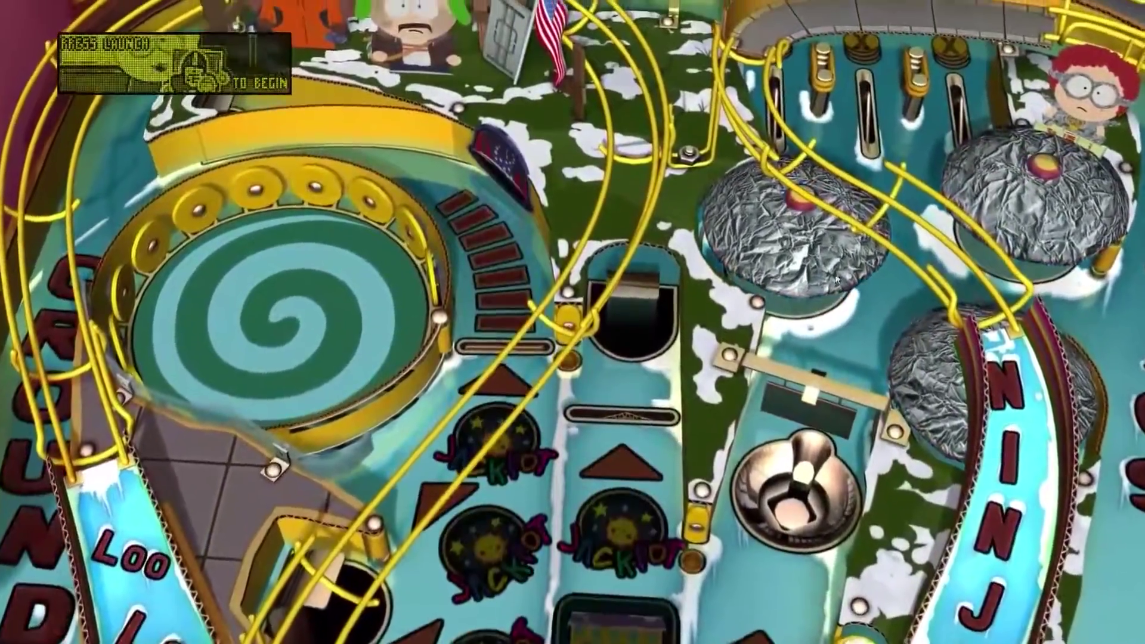
pyautogui.doubleClick(819, 266)
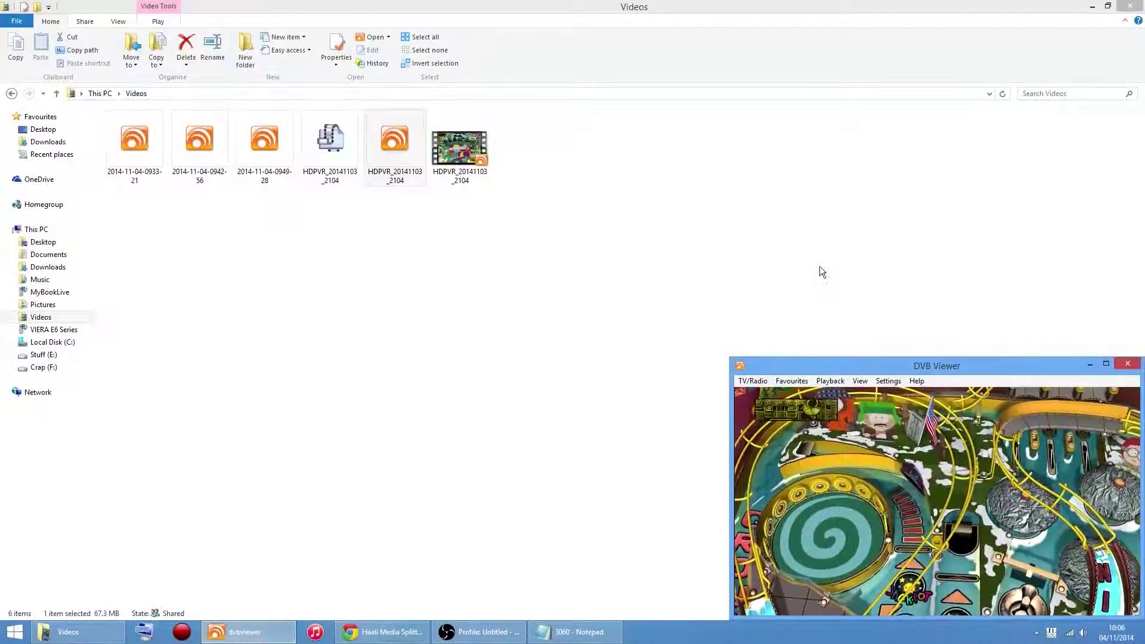
pyautogui.click(1127, 364)
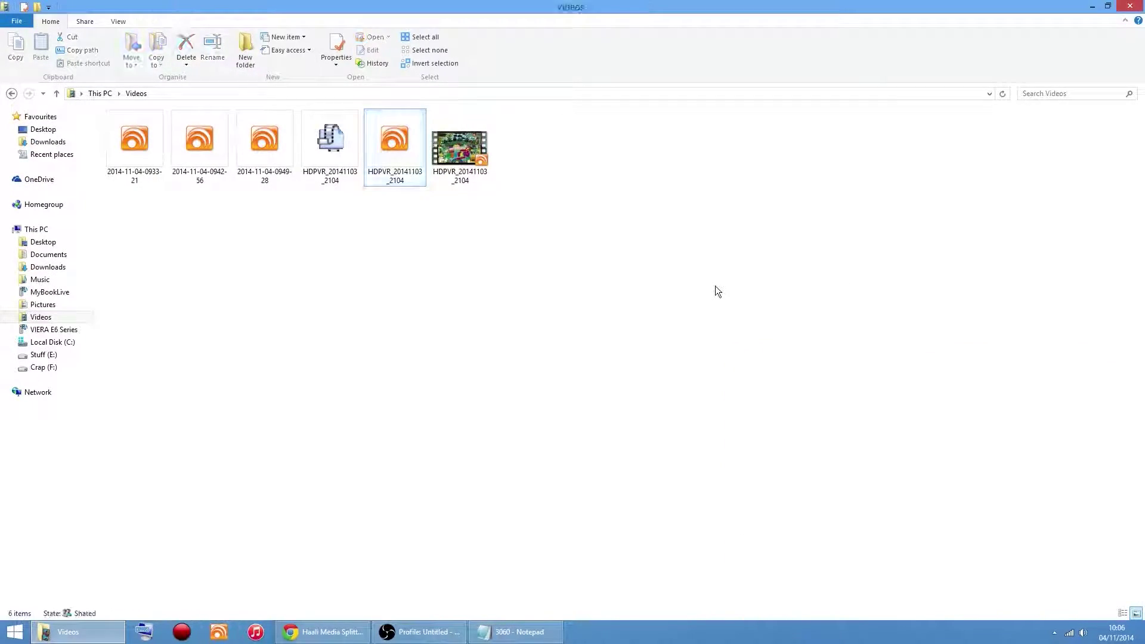